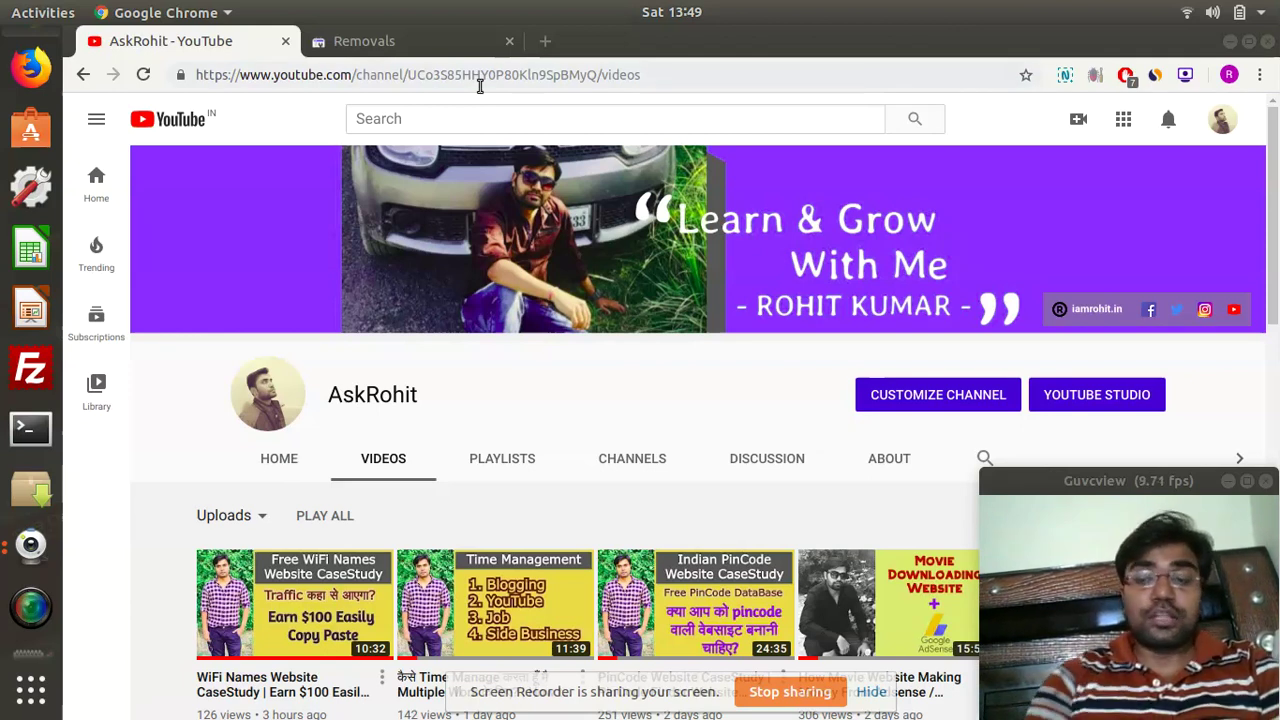
In Search Console, look at the Domain and URL prefix options for adding a property, and close the dialog without adding one.
{"action": "left_click", "coordinate": [392, 41]}
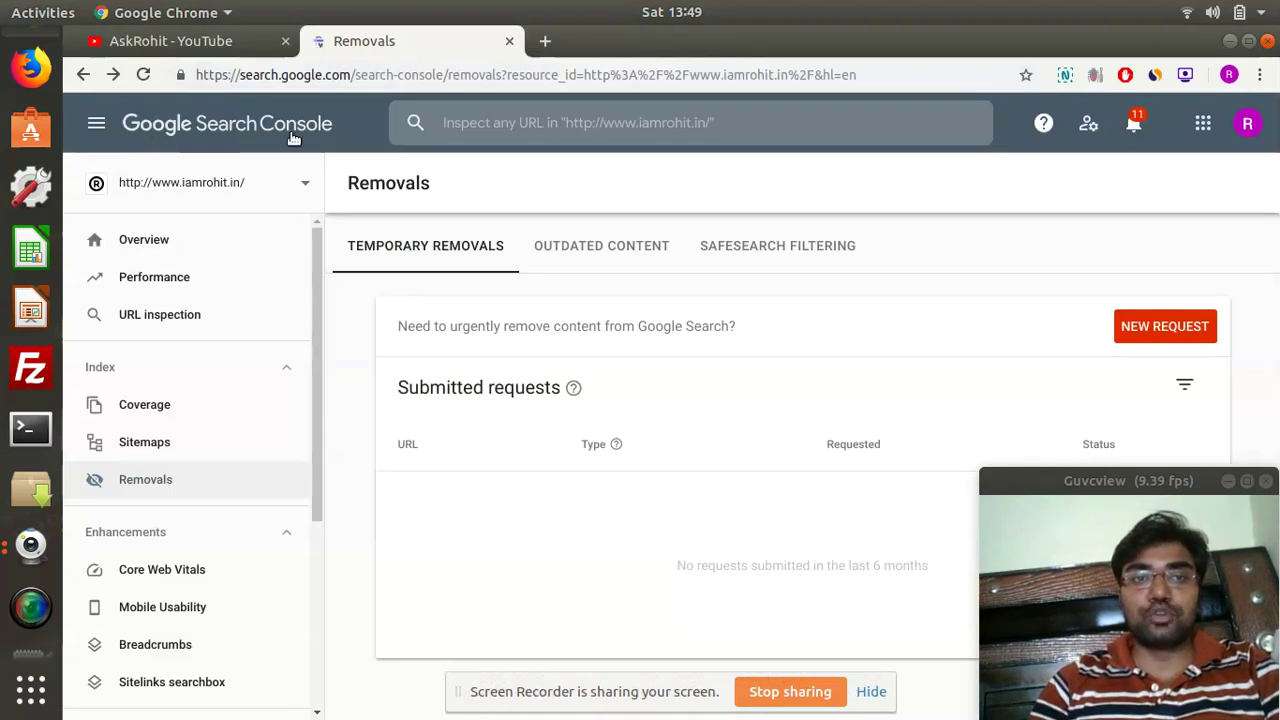
{"action": "left_click", "coordinate": [306, 192]}
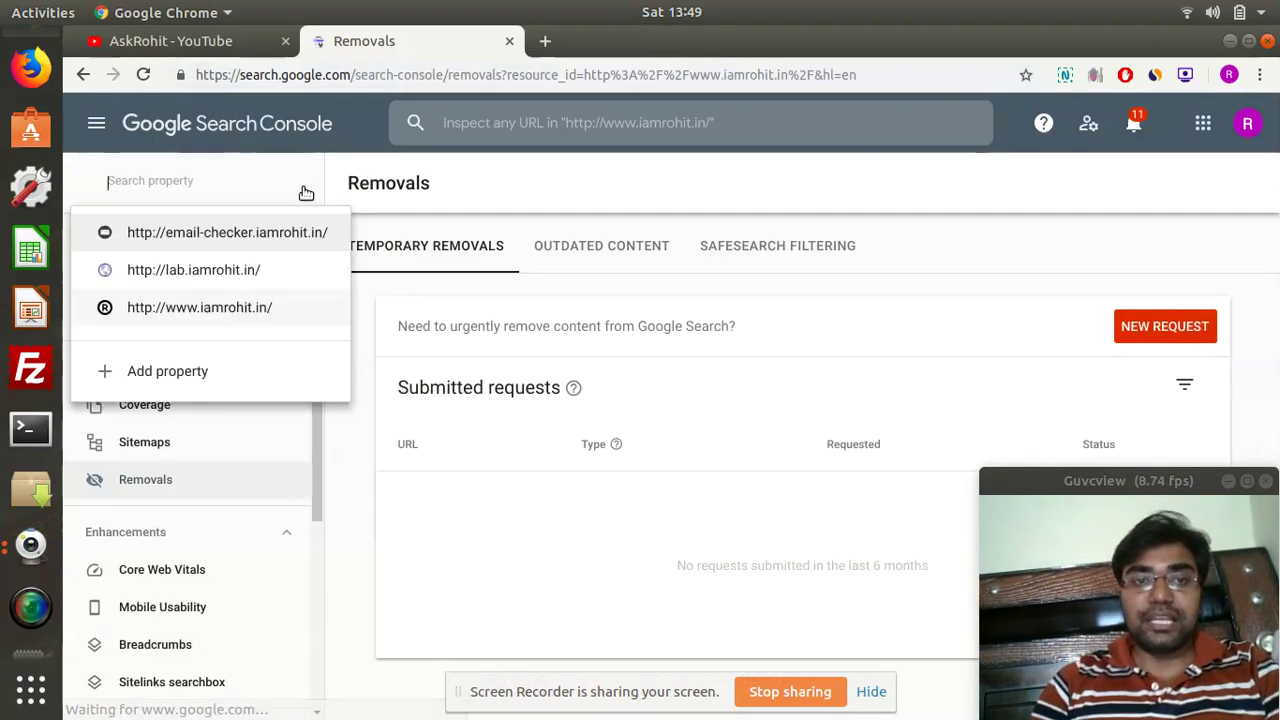
{"action": "left_click", "coordinate": [146, 376]}
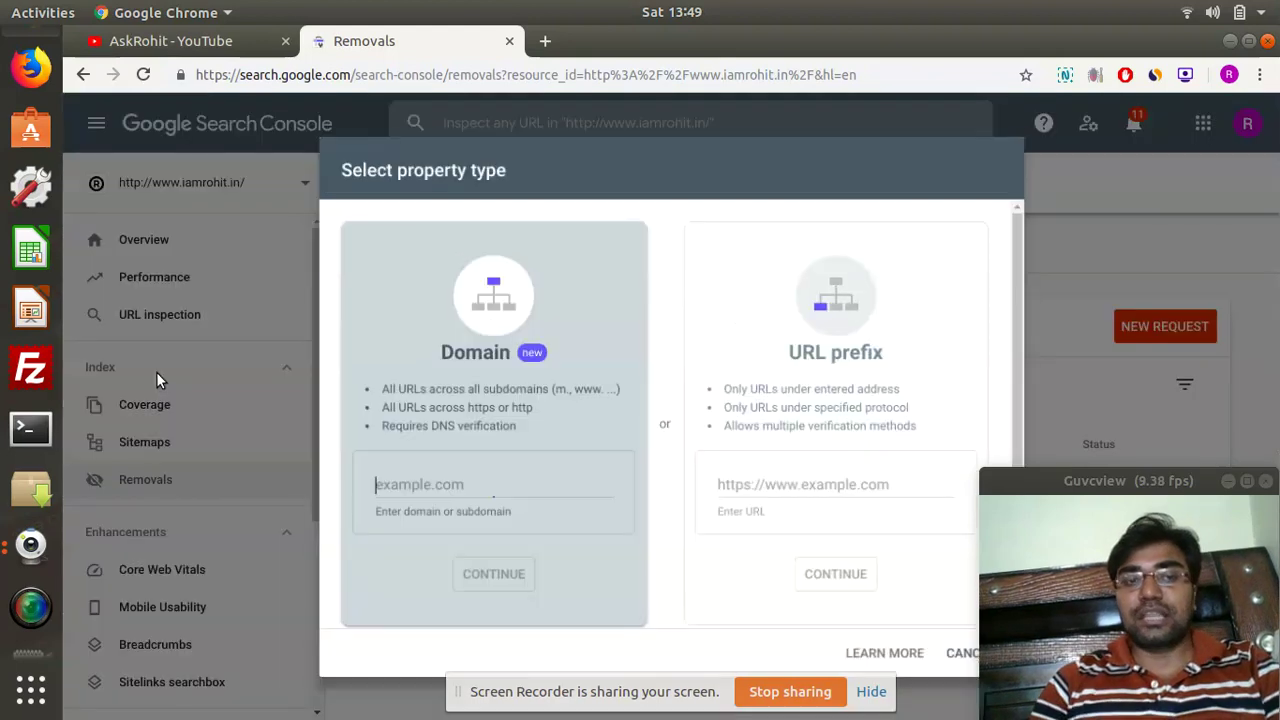
{"action": "left_click", "coordinate": [791, 486]}
{"action": "left_click", "coordinate": [503, 491]}
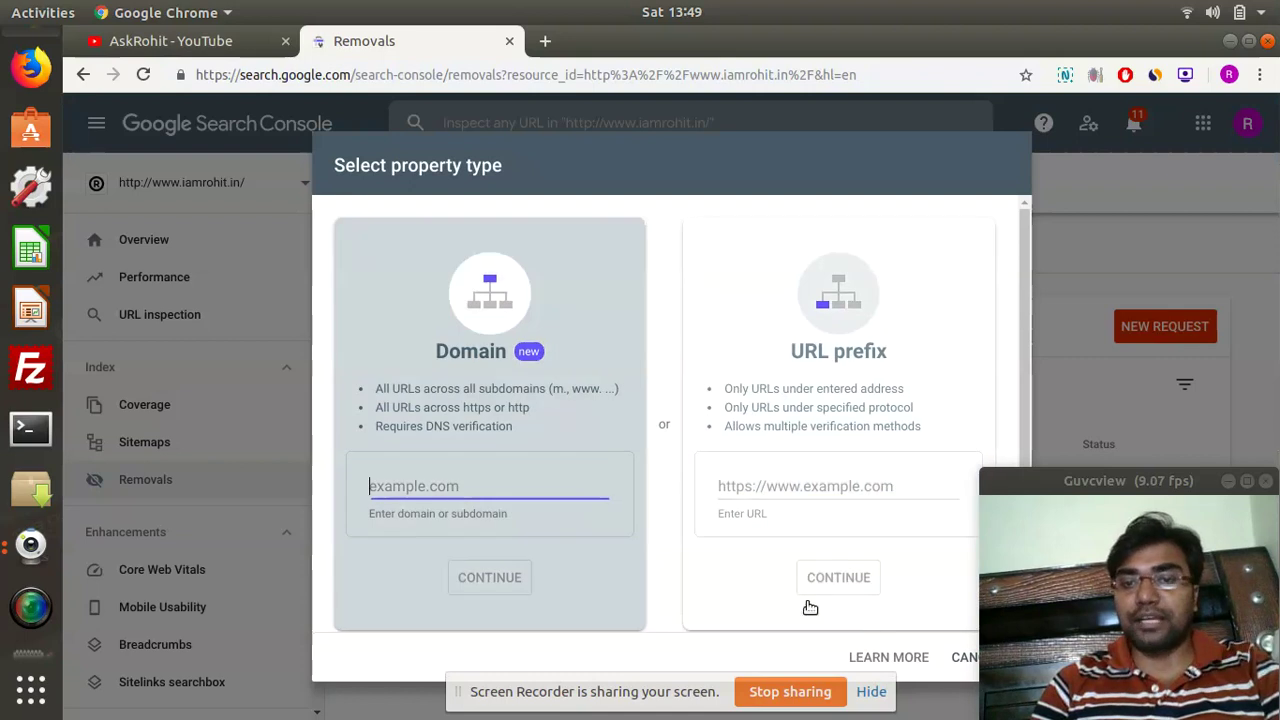
{"action": "left_click", "coordinate": [963, 660]}
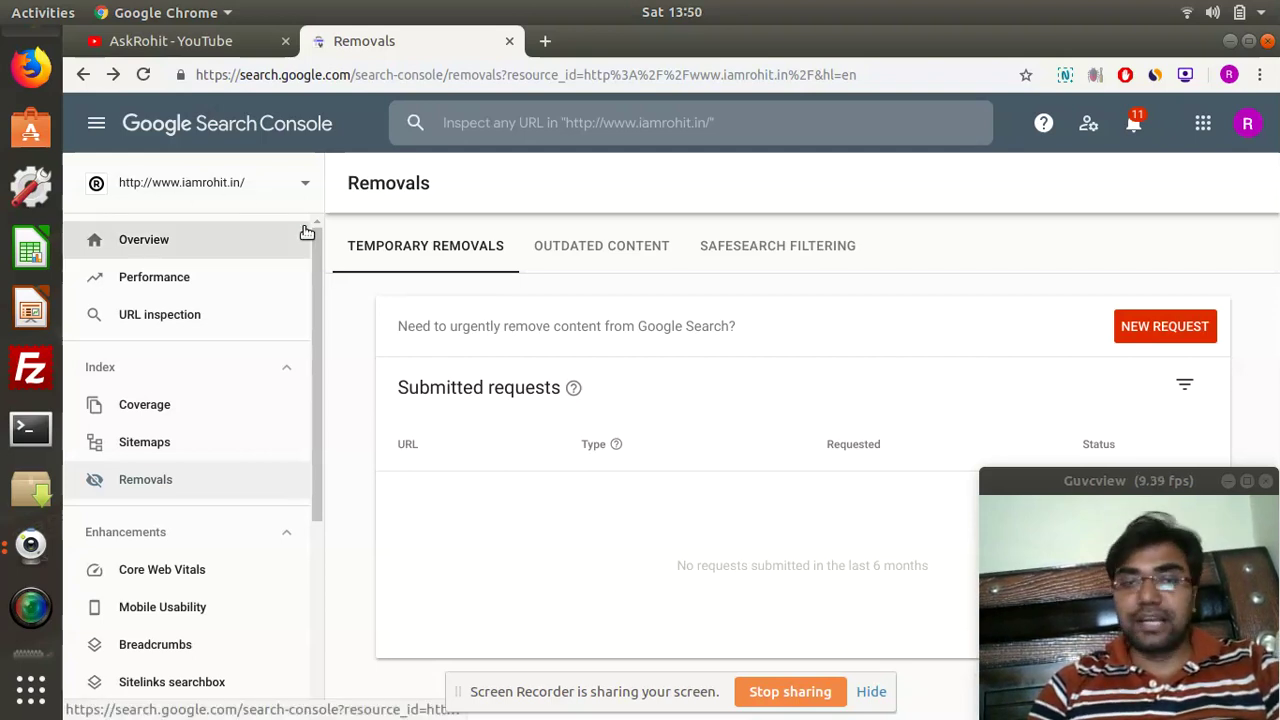
{"action": "left_click", "coordinate": [302, 186]}
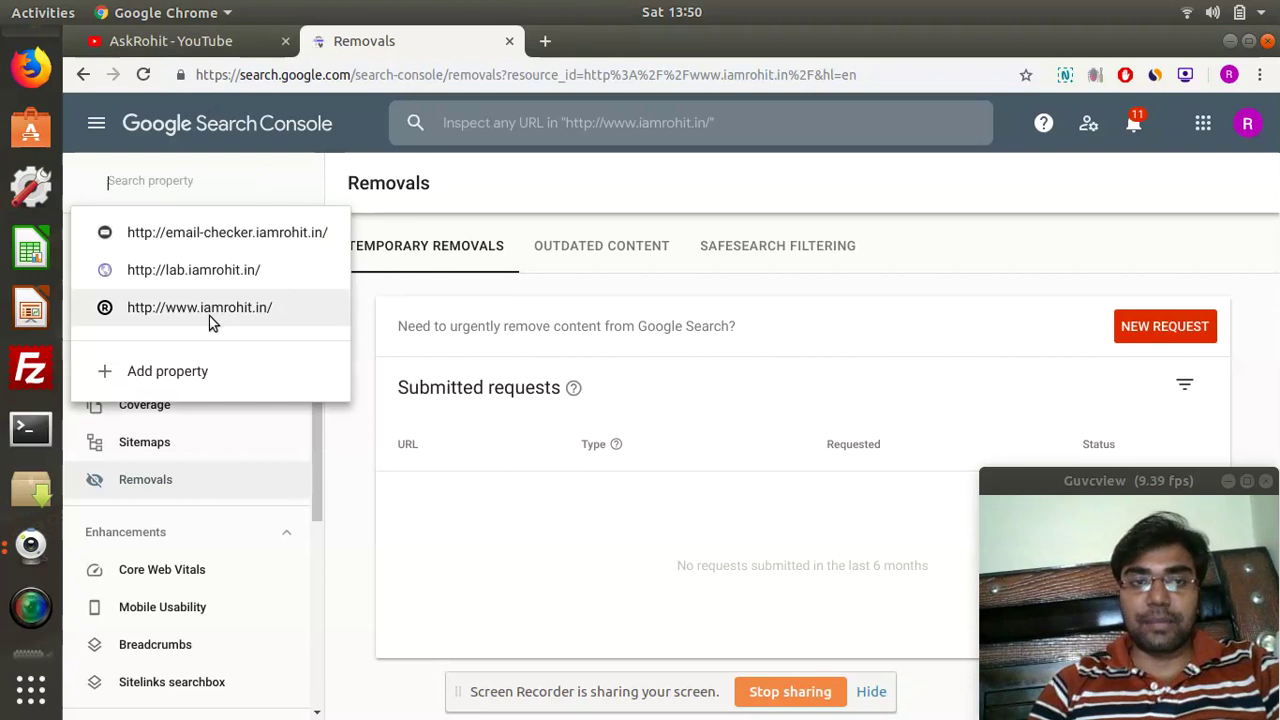
{"action": "left_click", "coordinate": [337, 190]}
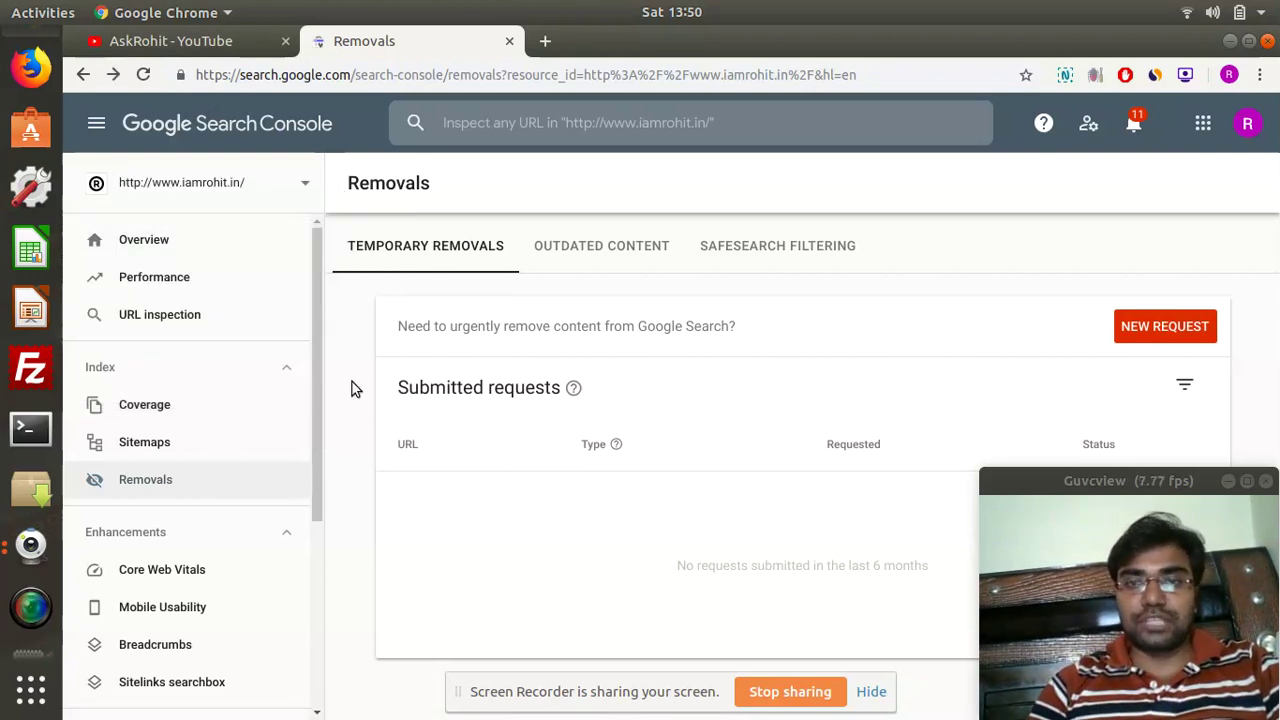
{"action": "left_click", "coordinate": [150, 482]}
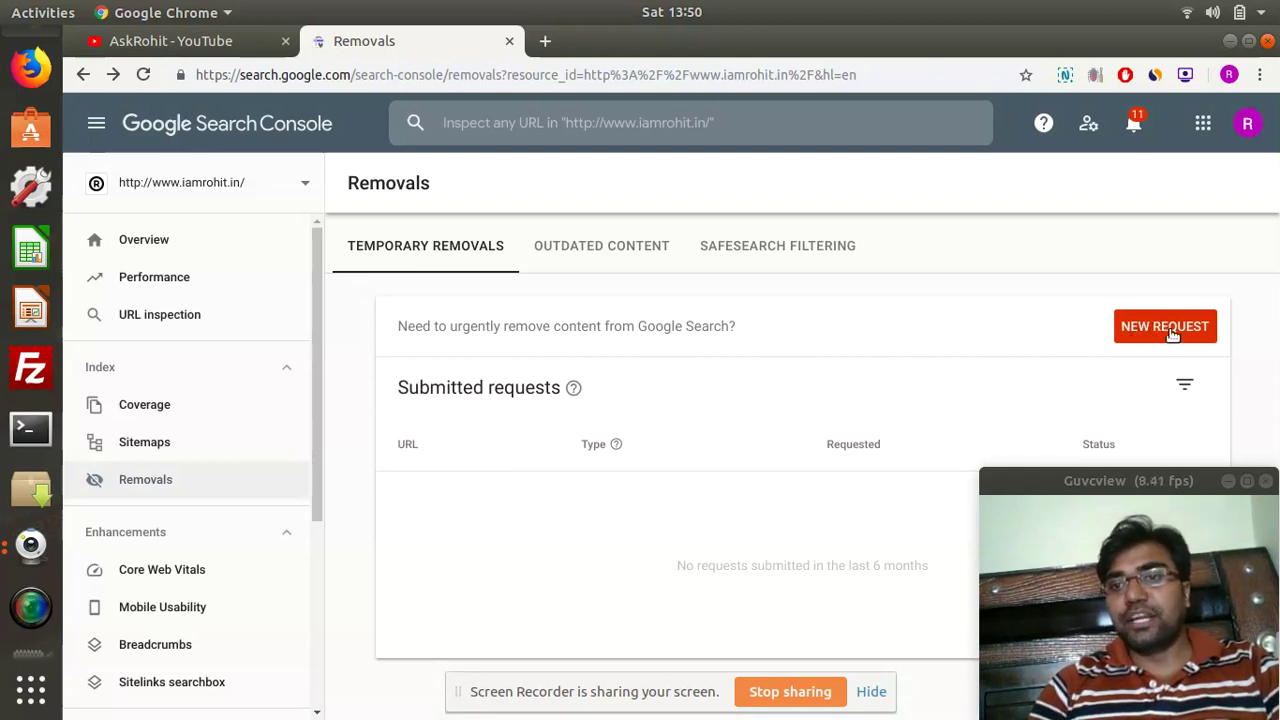
Open iamrohit.in in a new browser tab and go to the post "Embed Material Design Bootstrap 4 Google Maps".
{"action": "left_click", "coordinate": [545, 41]}
{"action": "type", "text": "iamrohit.in"}
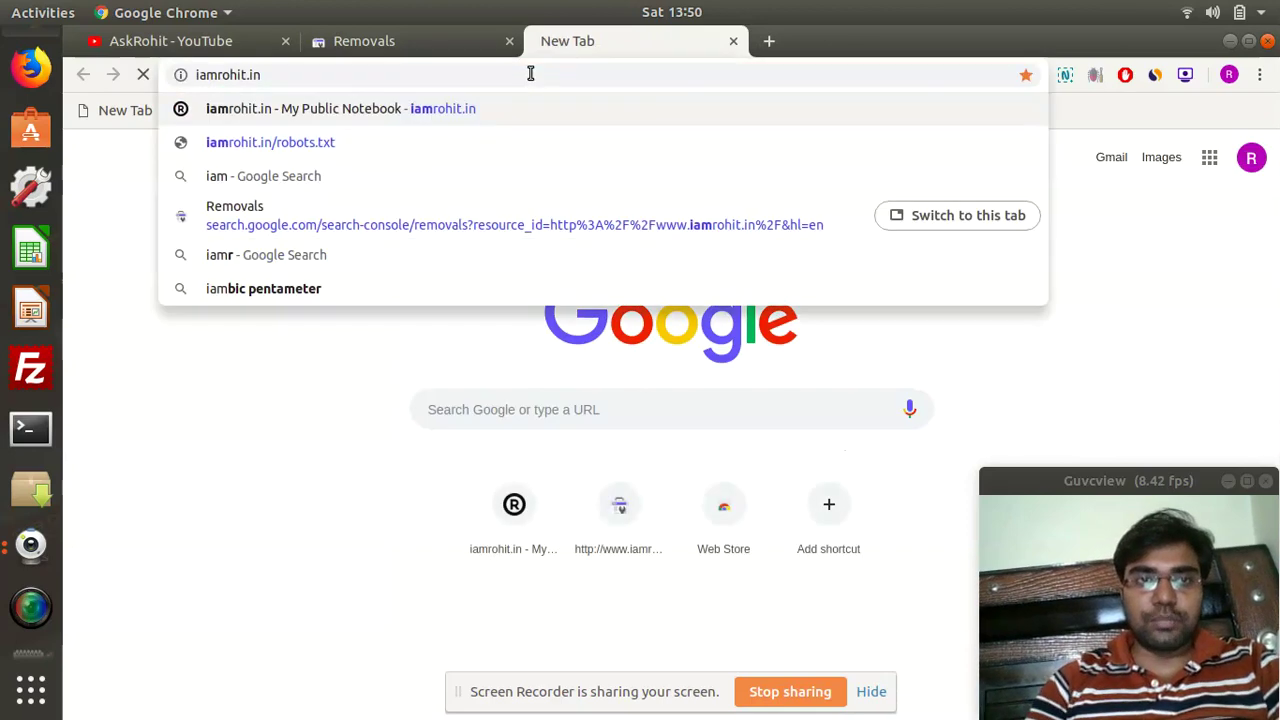
{"action": "key", "text": "Return"}
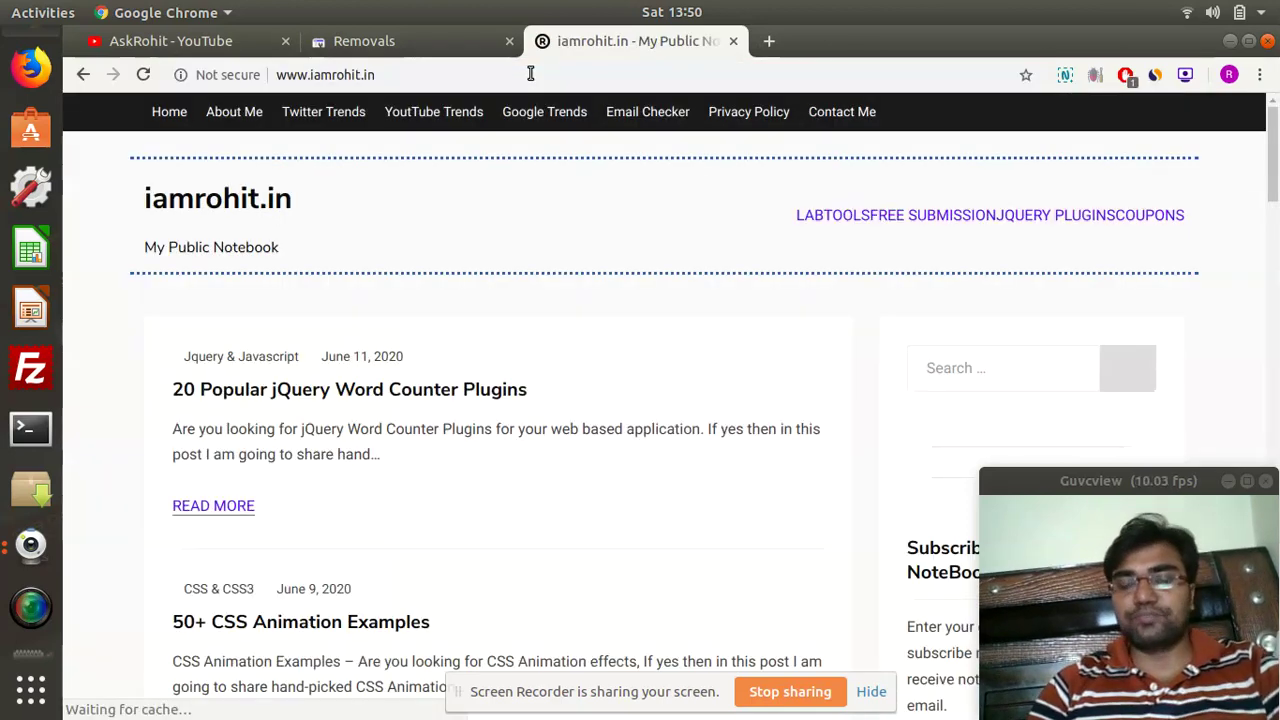
{"action": "scroll", "coordinate": [484, 290], "scroll_direction": "down", "scroll_amount": 5}
{"action": "scroll", "coordinate": [484, 283], "scroll_direction": "down", "scroll_amount": 7}
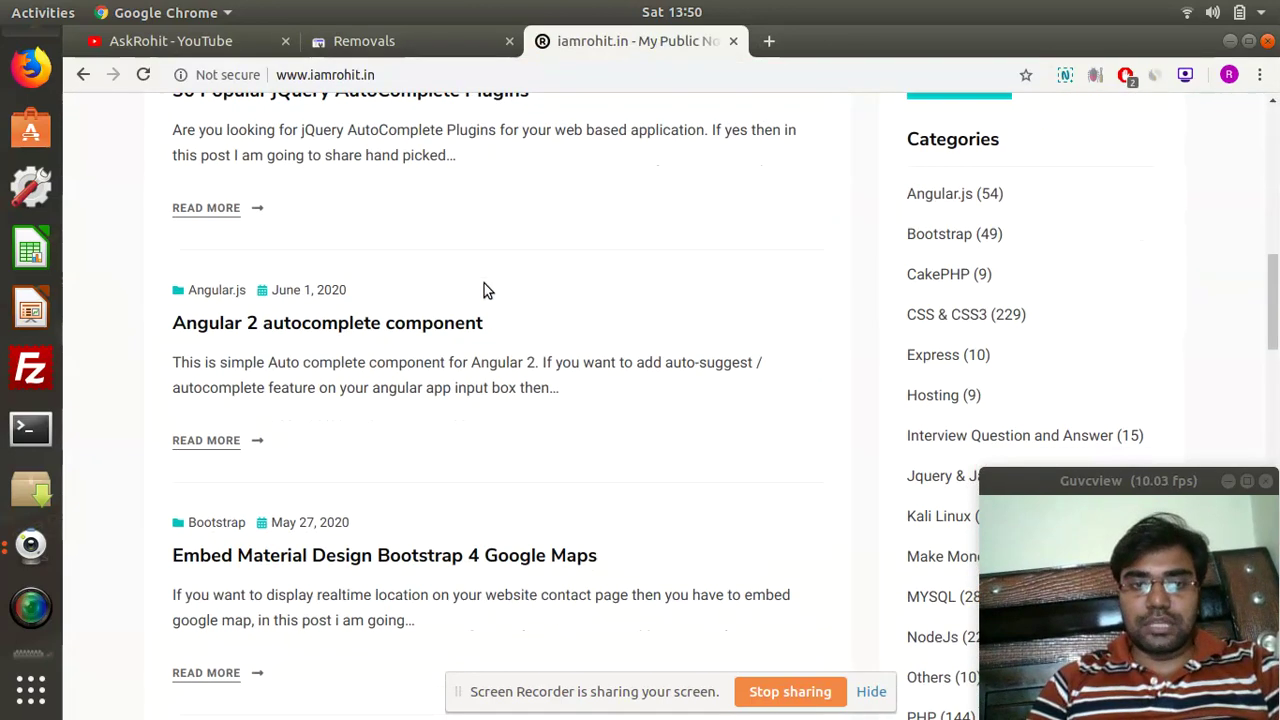
{"action": "scroll", "coordinate": [334, 449], "scroll_direction": "up", "scroll_amount": 1}
{"action": "scroll", "coordinate": [334, 500], "scroll_direction": "down", "scroll_amount": 1}
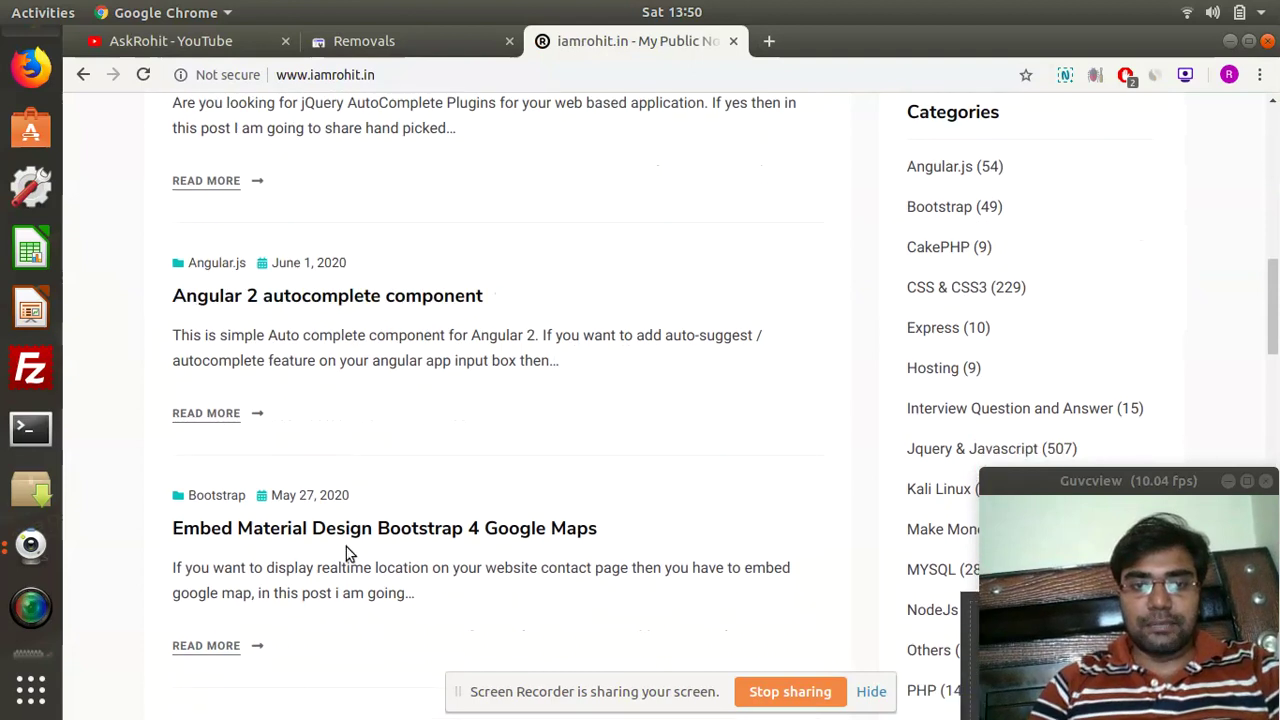
{"action": "left_click", "coordinate": [362, 533]}
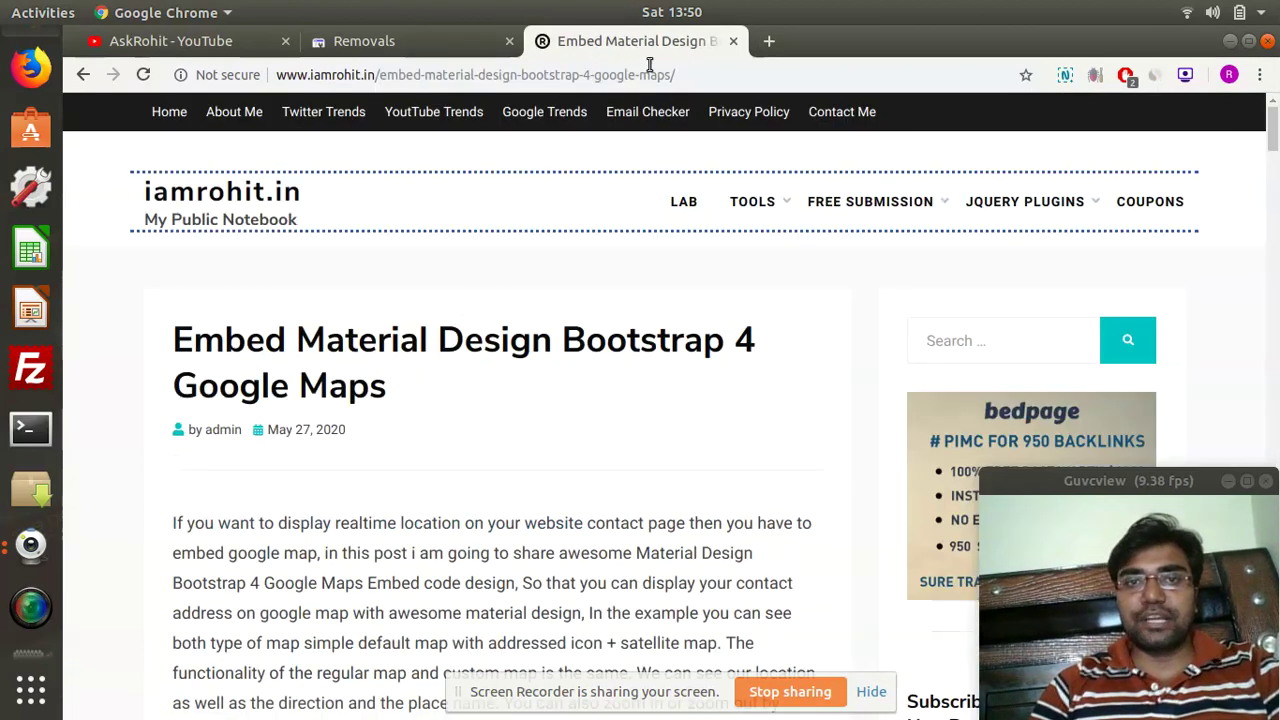
Copy the full web address of the "Embed Material Design Bootstrap 4 Google Maps" post.
{"action": "left_click", "coordinate": [650, 77]}
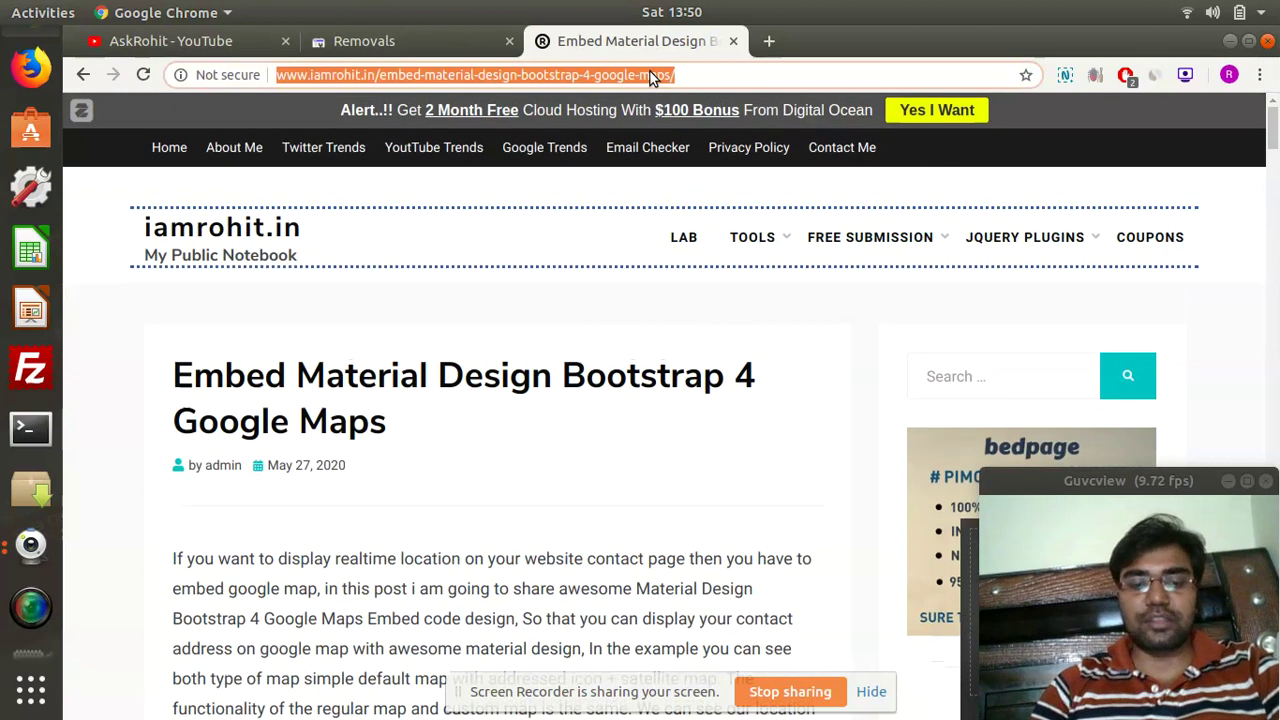
{"action": "left_click", "coordinate": [708, 77]}
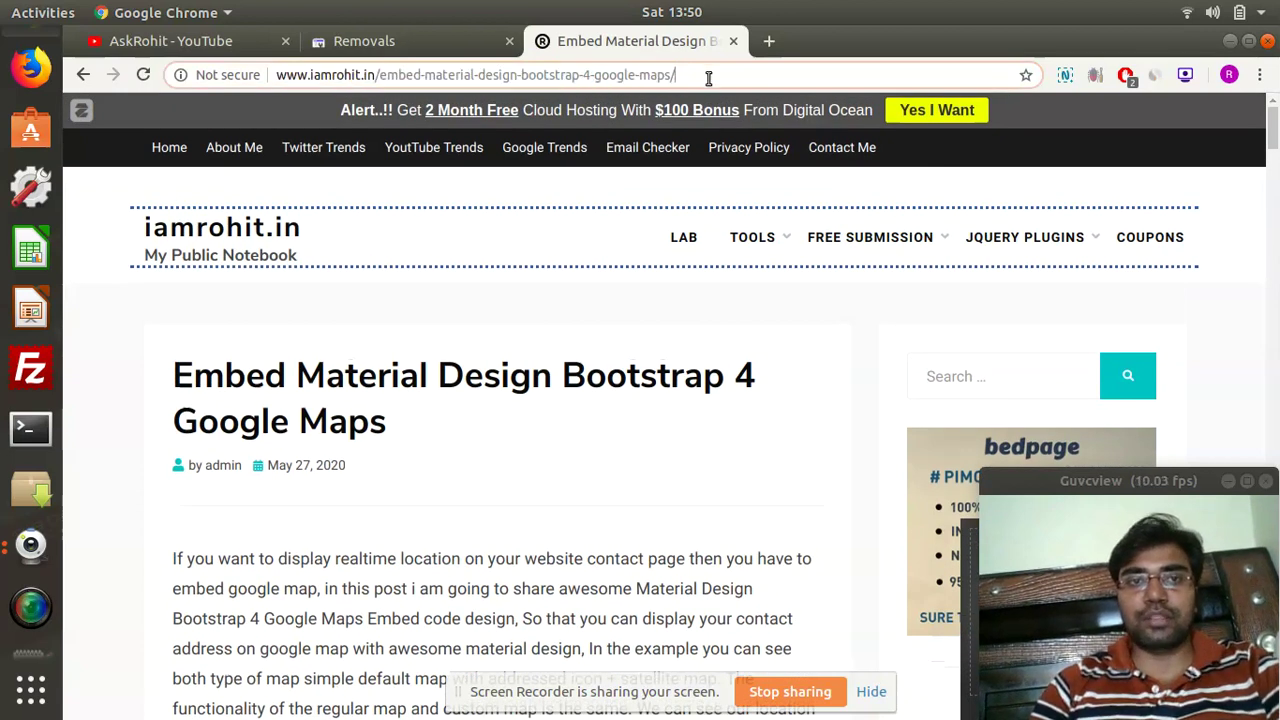
{"action": "key", "text": "ctrl+a"}
{"action": "key", "text": "ctrl+c"}
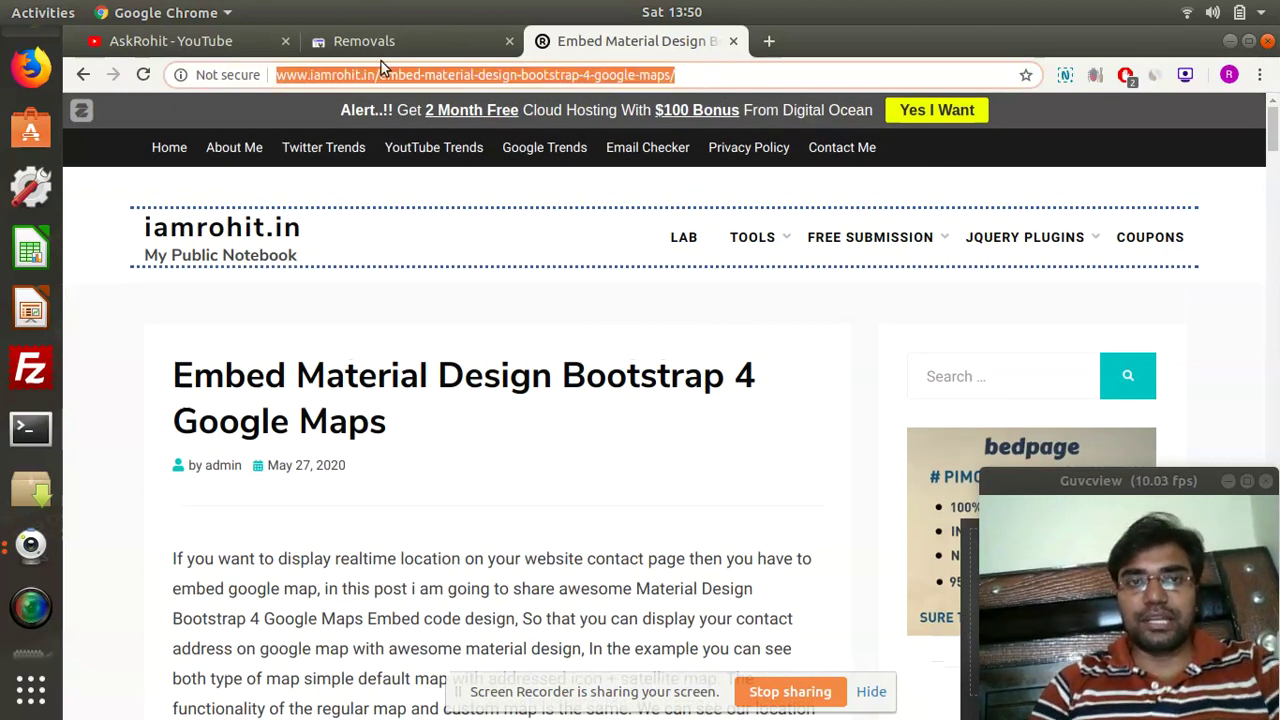
On the Removals page, prepare a temporary removal request for the copied post URL only, and cancel it at the confirmation.
{"action": "left_click", "coordinate": [348, 42]}
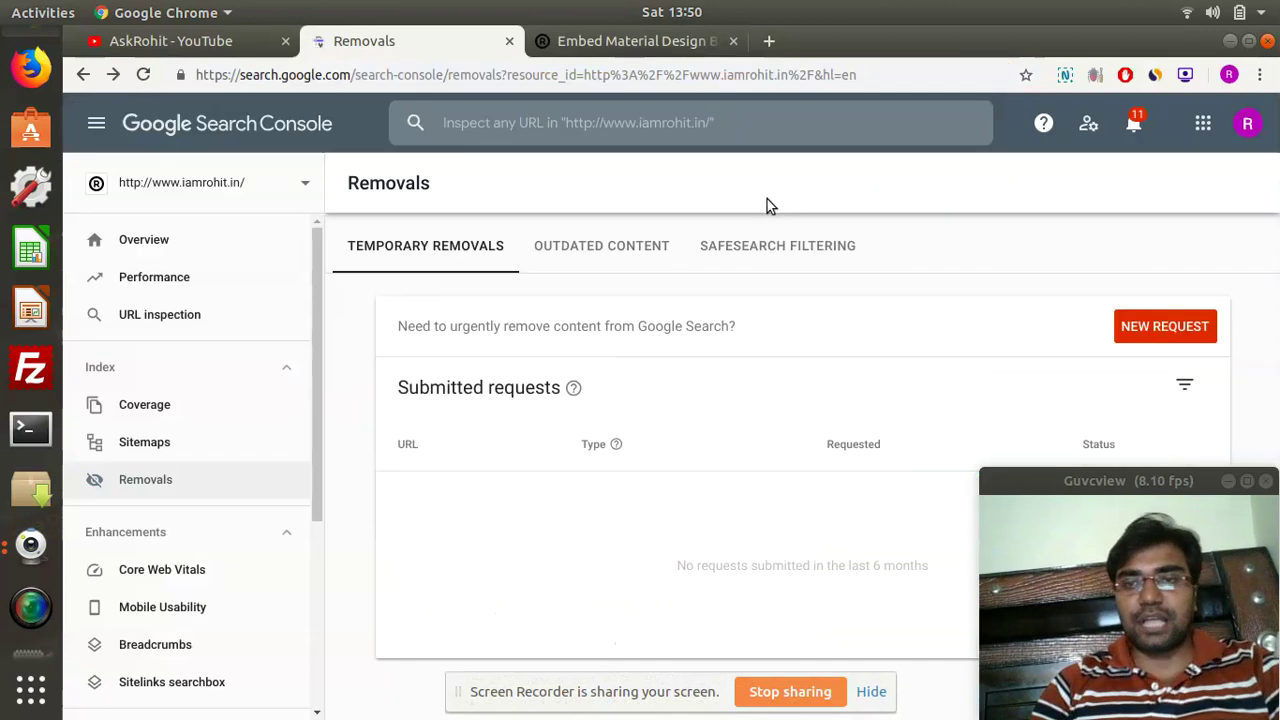
{"action": "left_click", "coordinate": [1148, 328]}
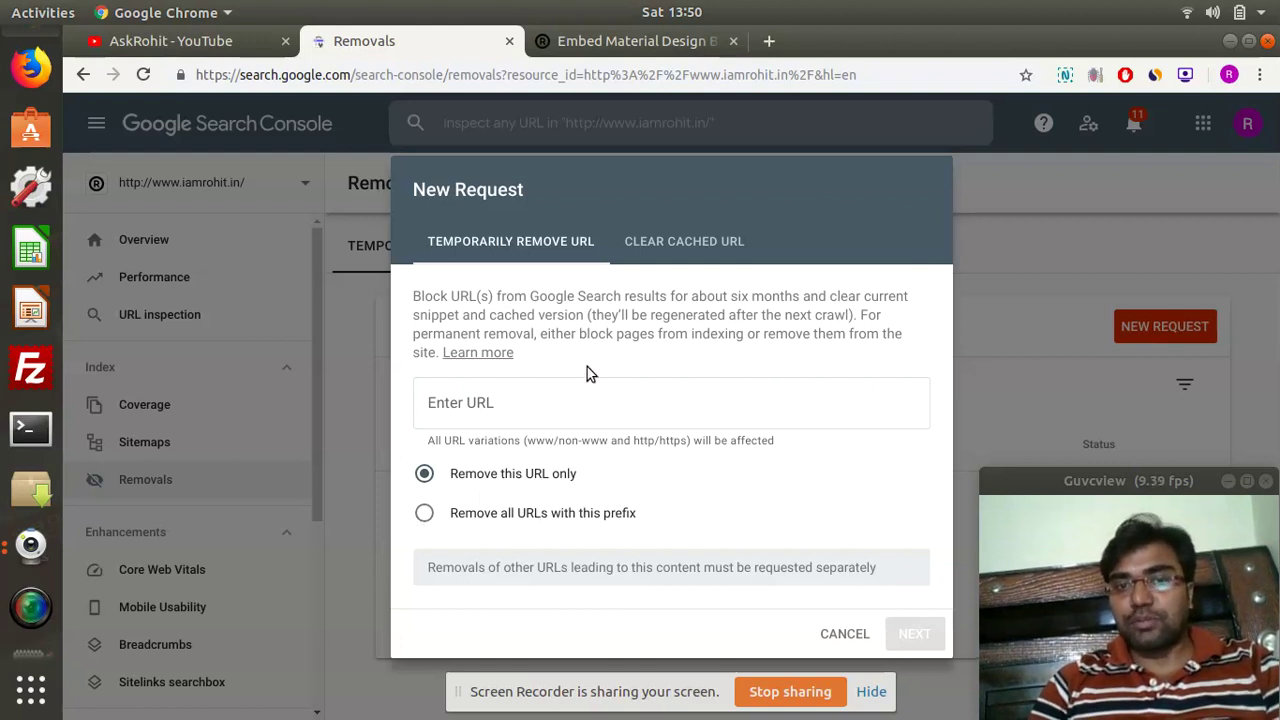
{"action": "left_click", "coordinate": [537, 408]}
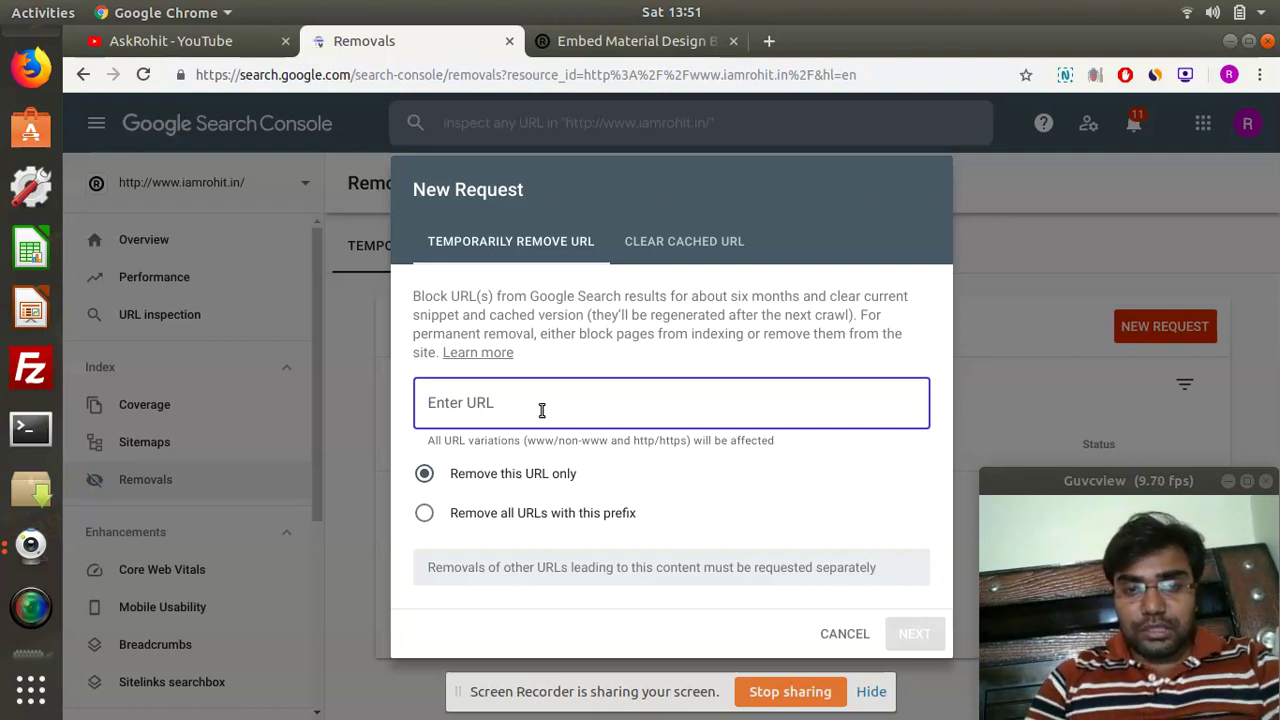
{"action": "key", "text": "ctrl+v"}
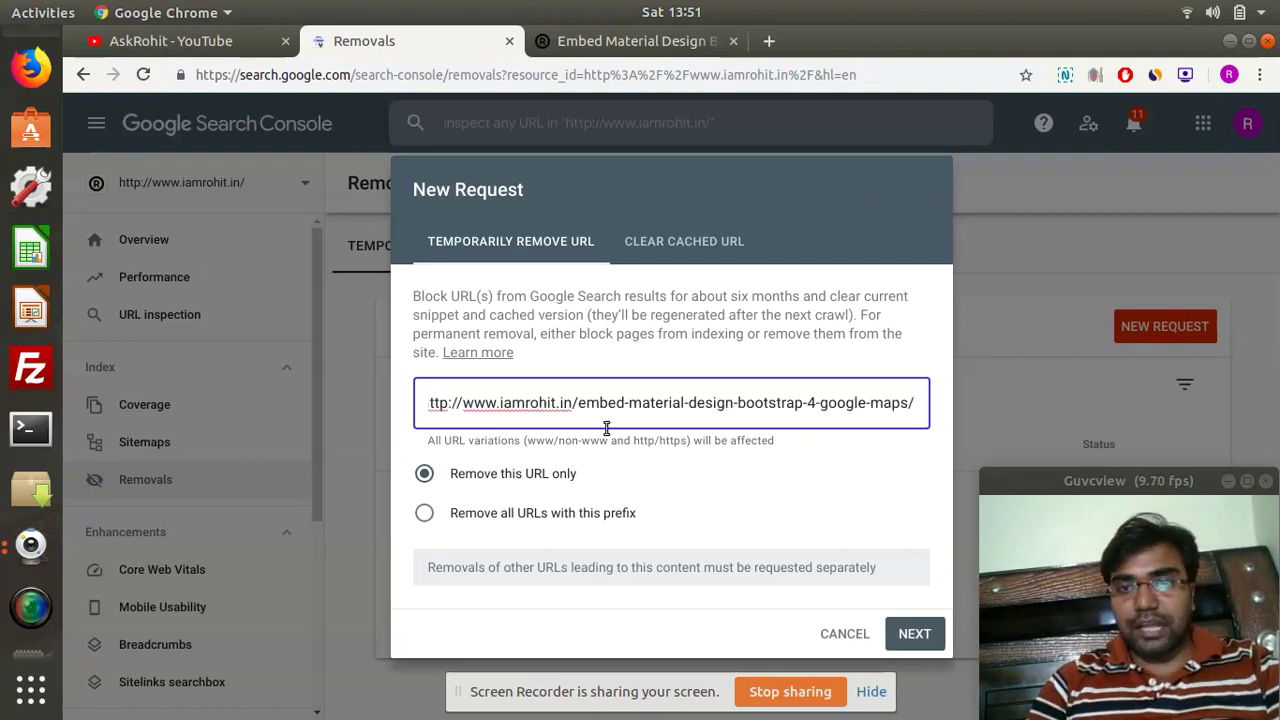
{"action": "left_click", "coordinate": [912, 634]}
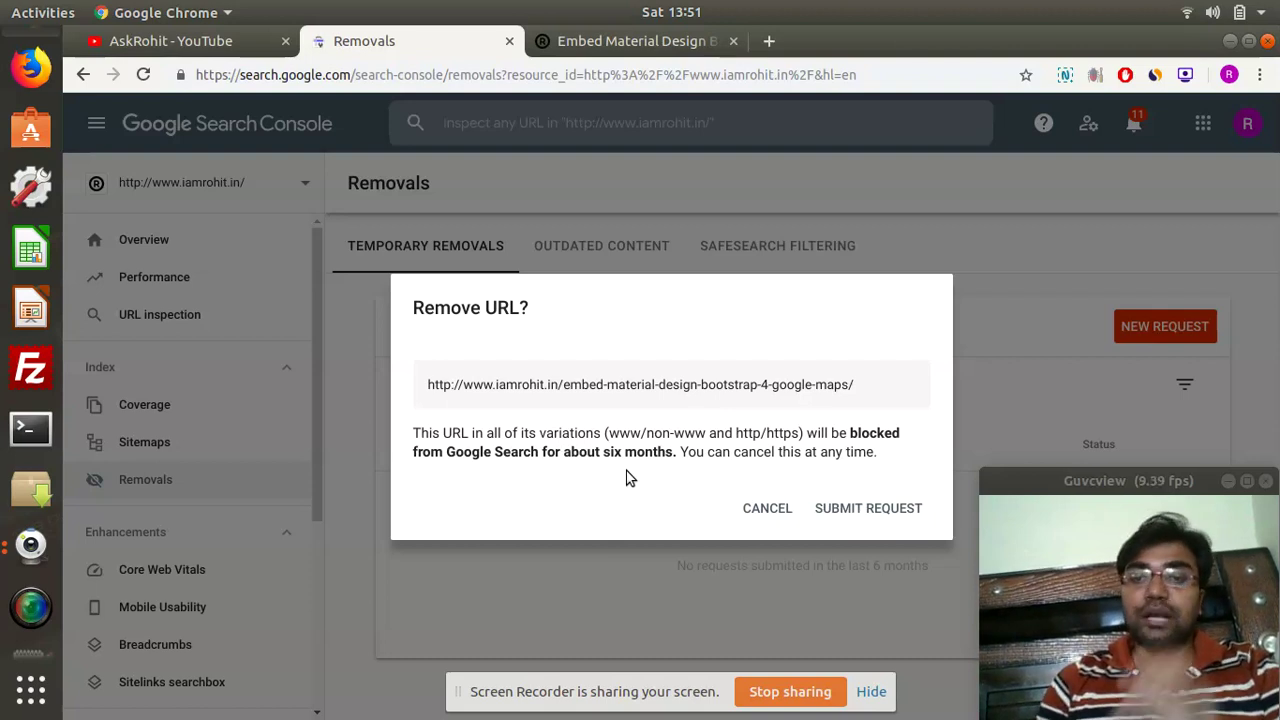
{"action": "left_click", "coordinate": [767, 510]}
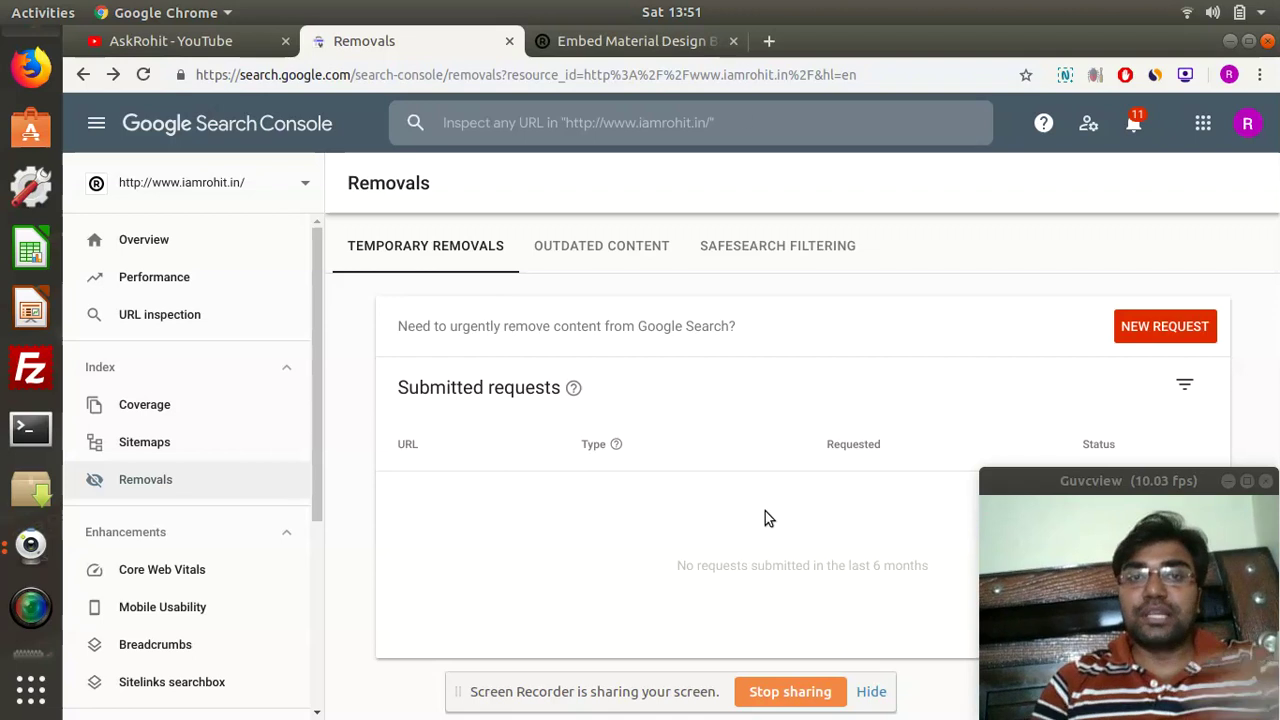
{"action": "left_click", "coordinate": [640, 41]}
{"action": "left_click", "coordinate": [566, 71]}
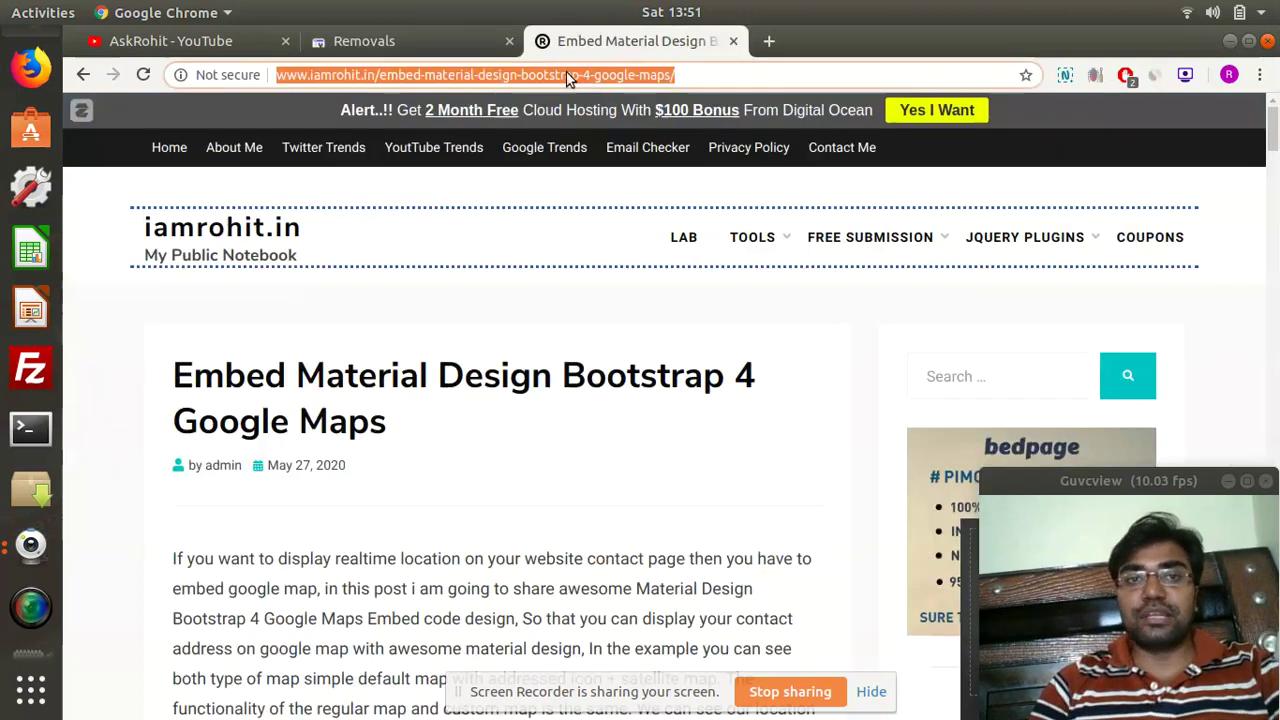
{"action": "left_click", "coordinate": [682, 76]}
{"action": "key", "text": "ctrl+a"}
{"action": "left_click", "coordinate": [682, 76]}
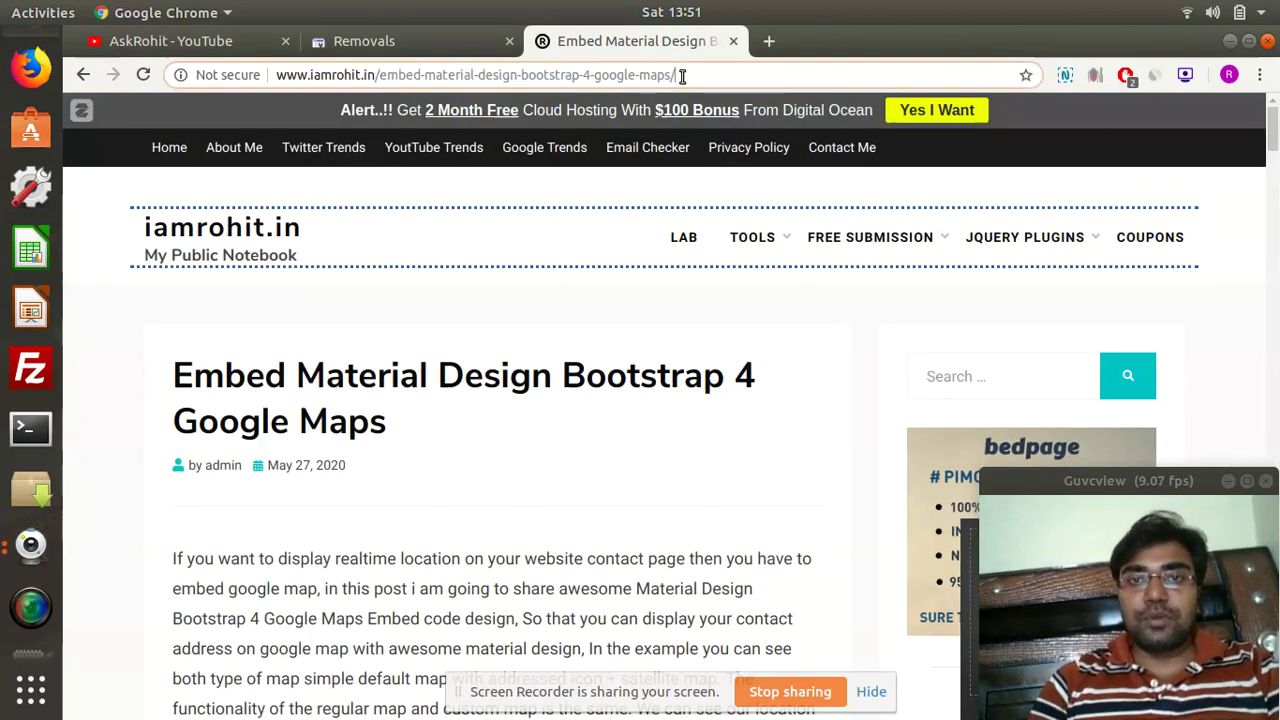
{"action": "key", "text": "BackSpace"}
{"action": "key", "text": "BackSpace"}
{"action": "key", "text": "BackSpace"}
{"action": "key", "text": "BackSpace"}
{"action": "key", "text": "BackSpace"}
{"action": "key", "text": "BackSpace"}
{"action": "key", "text": "BackSpace"}
{"action": "key", "text": "BackSpace"}
{"action": "key", "text": "BackSpace"}
{"action": "key", "text": "BackSpace"}
{"action": "key", "text": "BackSpace"}
{"action": "key", "text": "BackSpace"}
{"action": "key", "text": "BackSpace"}
{"action": "key", "text": "BackSpace"}
{"action": "key", "text": "BackSpace"}
{"action": "key", "text": "BackSpace"}
{"action": "key", "text": "BackSpace"}
{"action": "key", "text": "BackSpace"}
{"action": "key", "text": "BackSpace"}
{"action": "key", "text": "BackSpace"}
{"action": "key", "text": "BackSpace"}
{"action": "key", "text": "BackSpace"}
{"action": "key", "text": "BackSpace"}
{"action": "key", "text": "BackSpace"}
{"action": "key", "text": "BackSpace"}
{"action": "key", "text": "BackSpace"}
{"action": "key", "text": "BackSpace"}
{"action": "key", "text": "BackSpace"}
{"action": "key", "text": "BackSpace"}
{"action": "key", "text": "BackSpace"}
{"action": "key", "text": "BackSpace"}
{"action": "key", "text": "BackSpace"}
{"action": "key", "text": "BackSpace"}
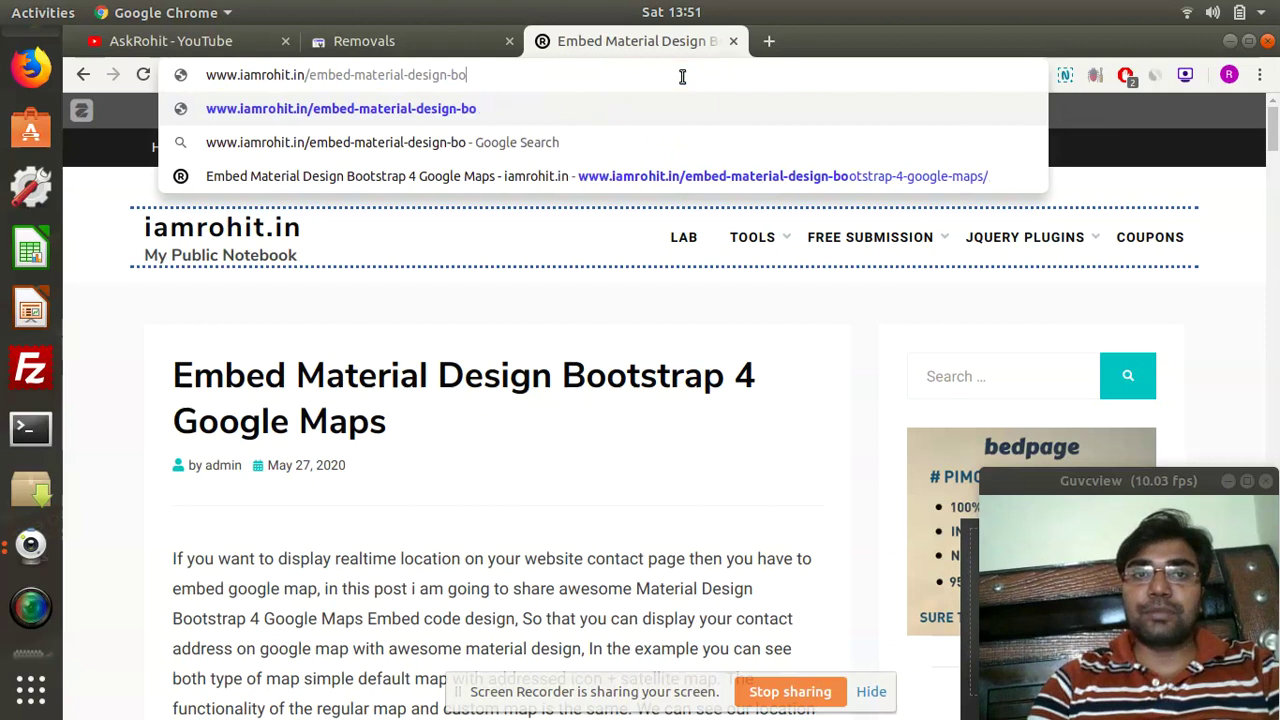
{"action": "key", "text": "BackSpace"}
{"action": "key", "text": "BackSpace"}
{"action": "key", "text": "BackSpace"}
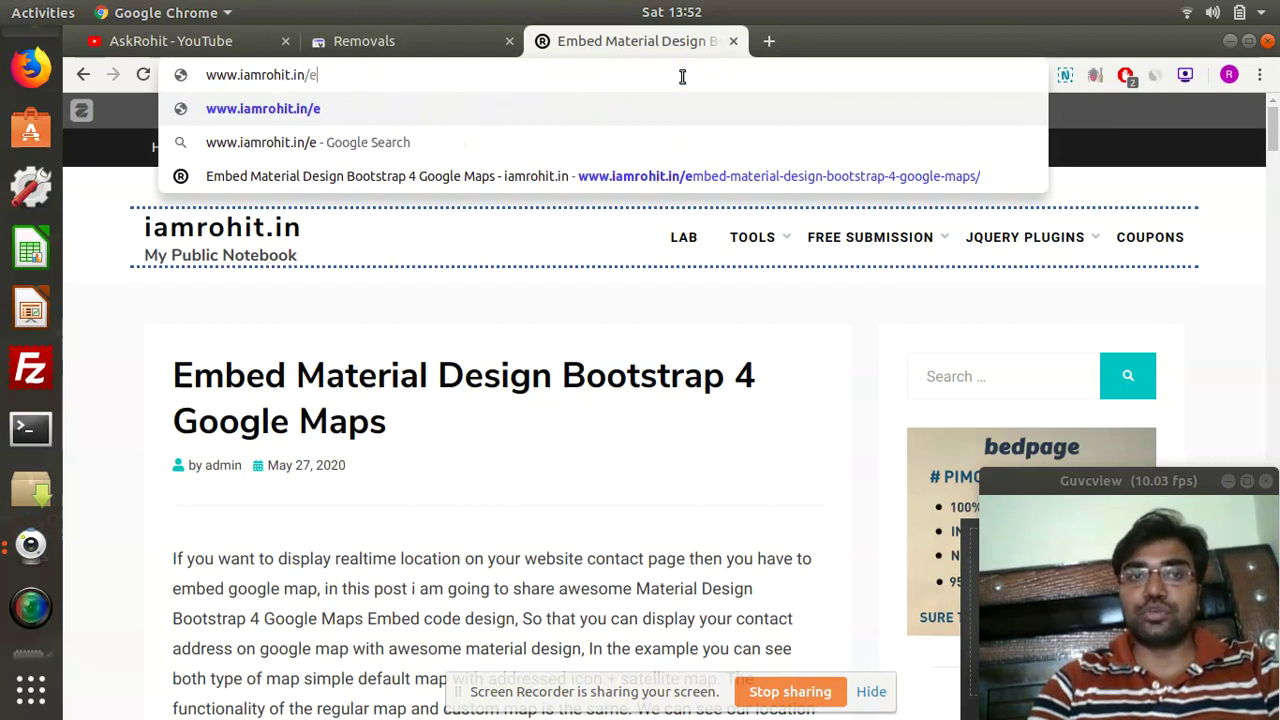
{"action": "type", "text": "robot"}
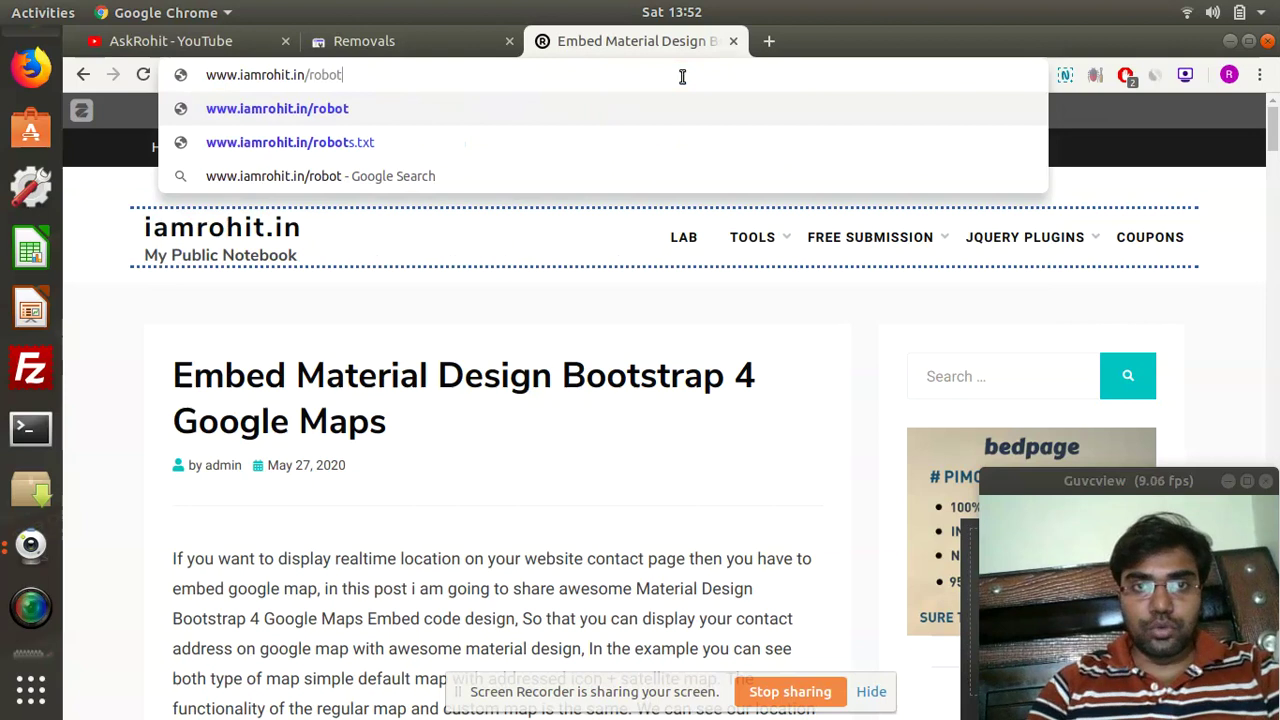
{"action": "key", "text": "Down"}
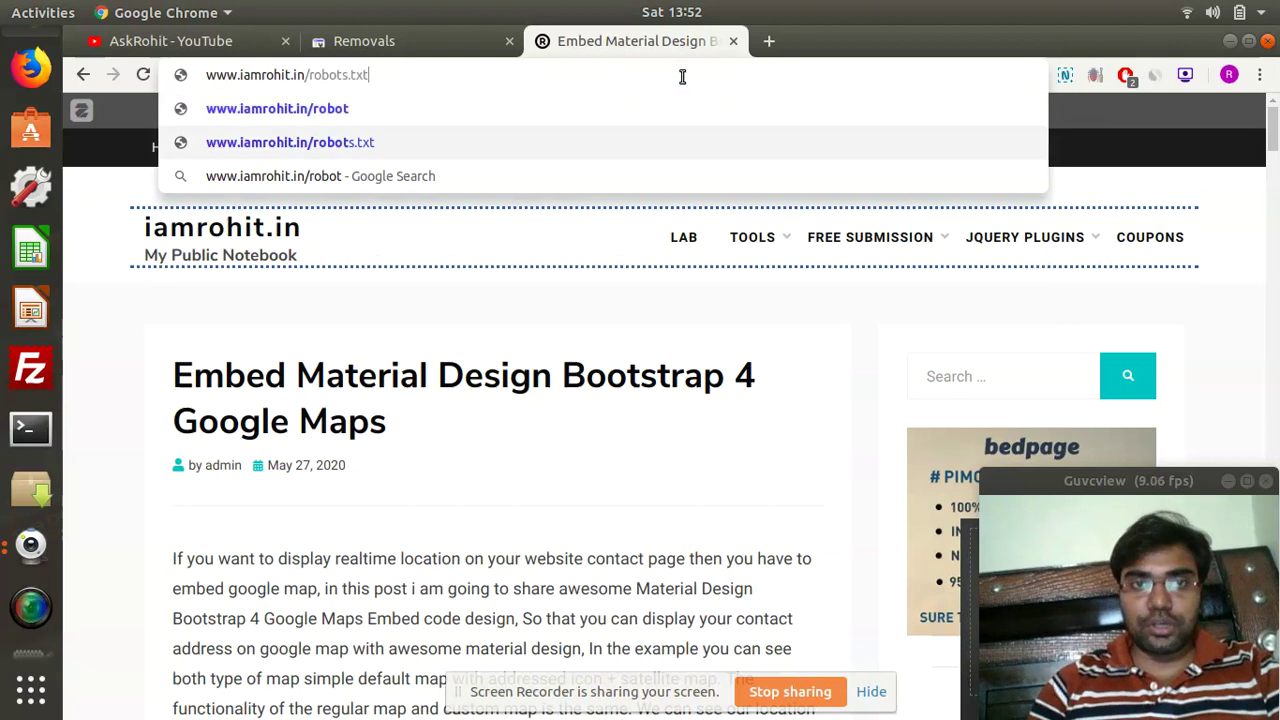
{"action": "key", "text": "Return"}
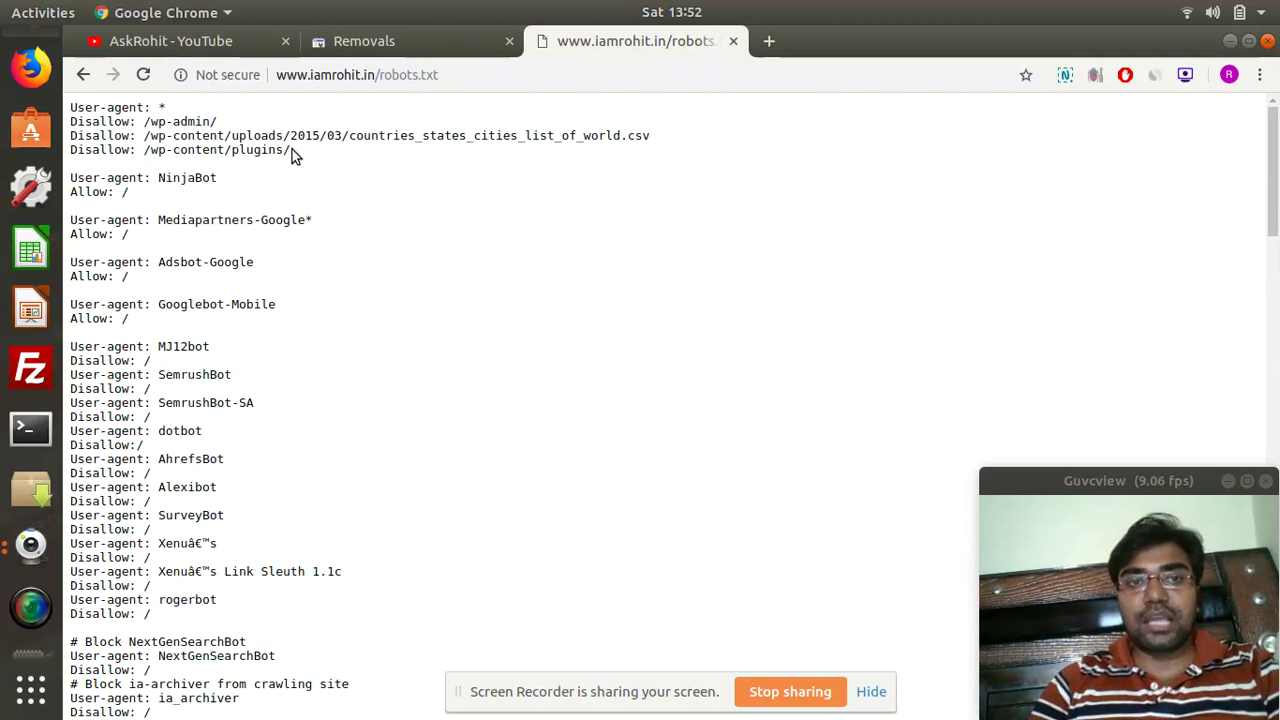
Examine the robots.txt Disallow rules for /wp-content/plugins/ and the uploaded countries_states_cities_list_of_world.csv file.
{"action": "left_click_drag", "start_coordinate": [291, 149], "coordinate": [145, 149]}
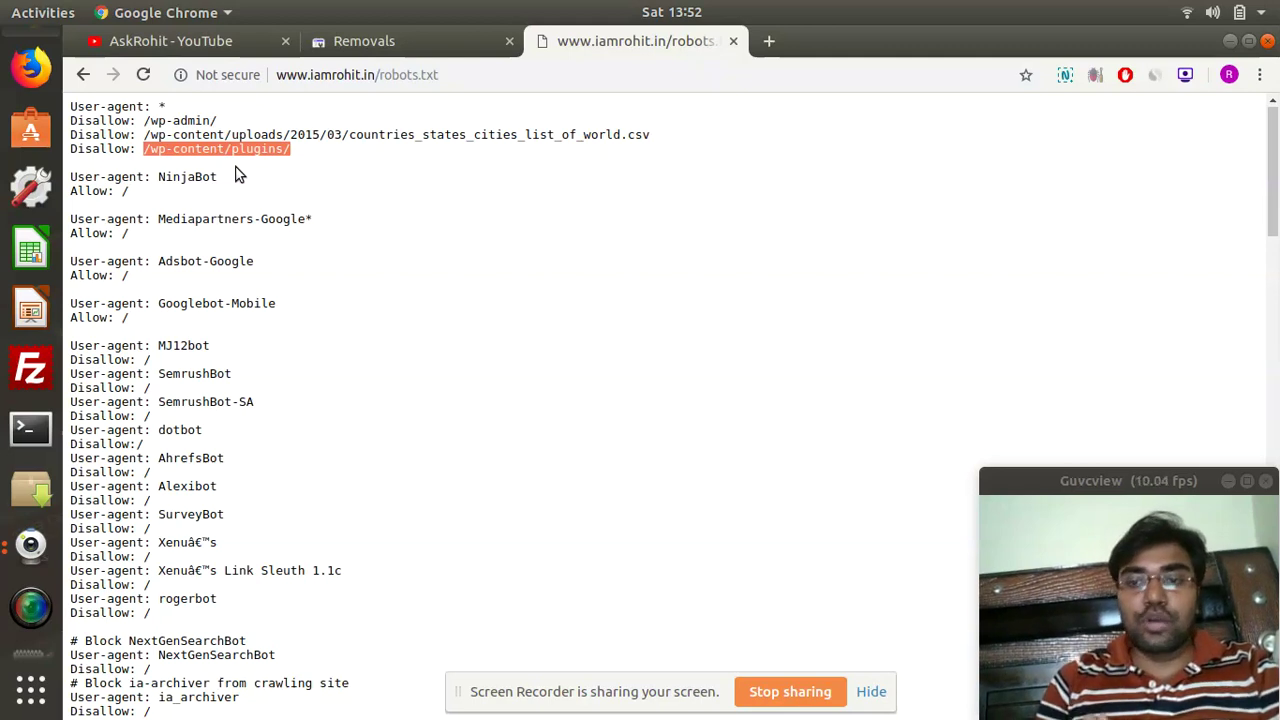
{"action": "left_click", "coordinate": [250, 181]}
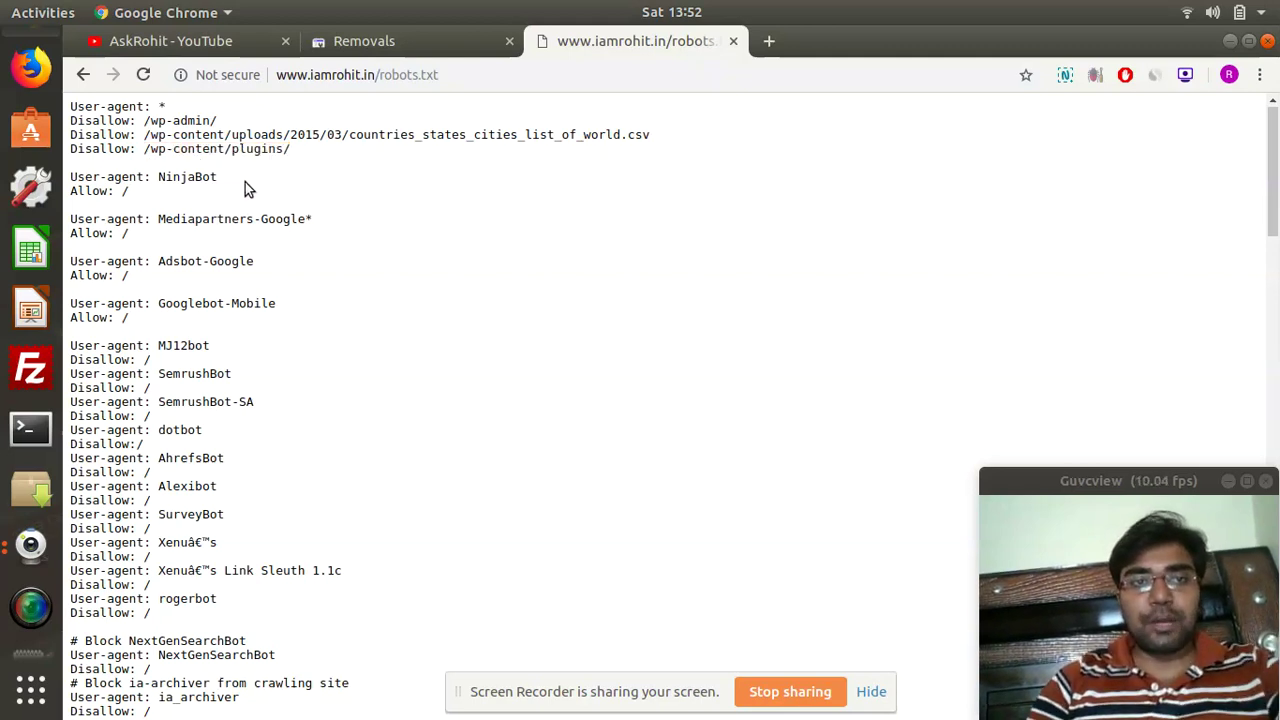
{"action": "left_click_drag", "start_coordinate": [151, 133], "coordinate": [481, 152]}
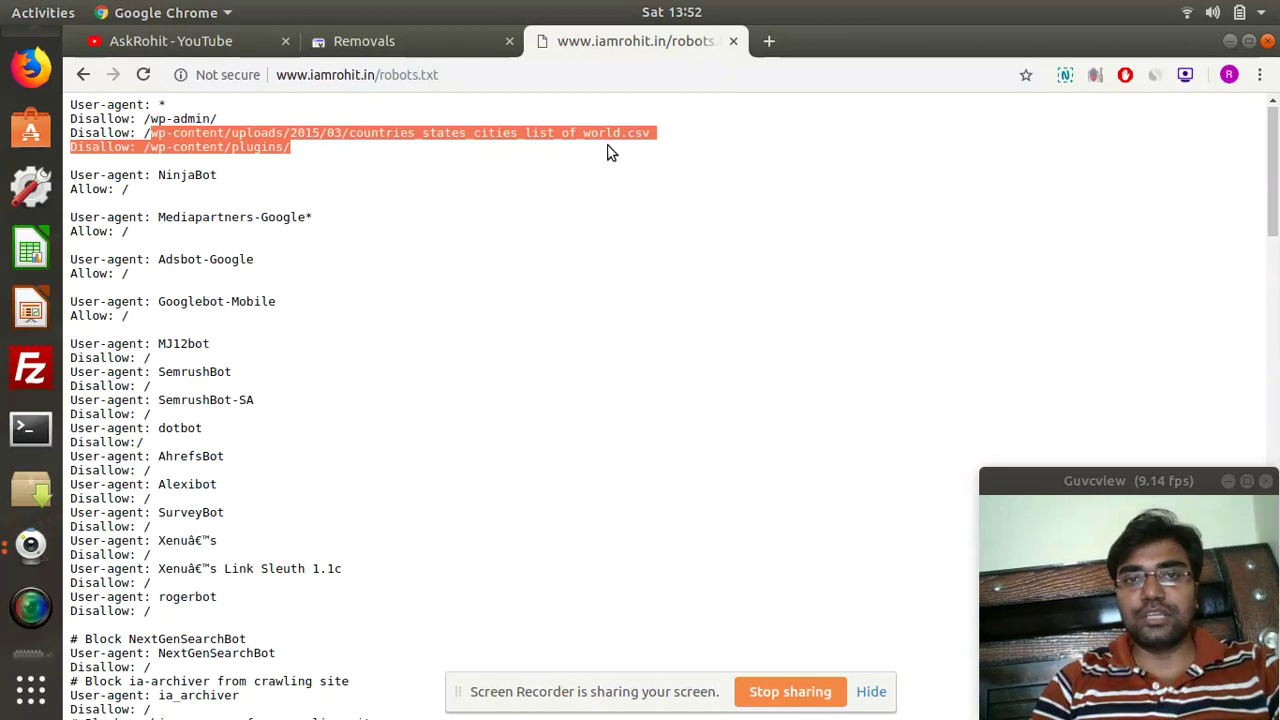
{"action": "left_click_drag", "start_coordinate": [655, 147], "coordinate": [657, 134]}
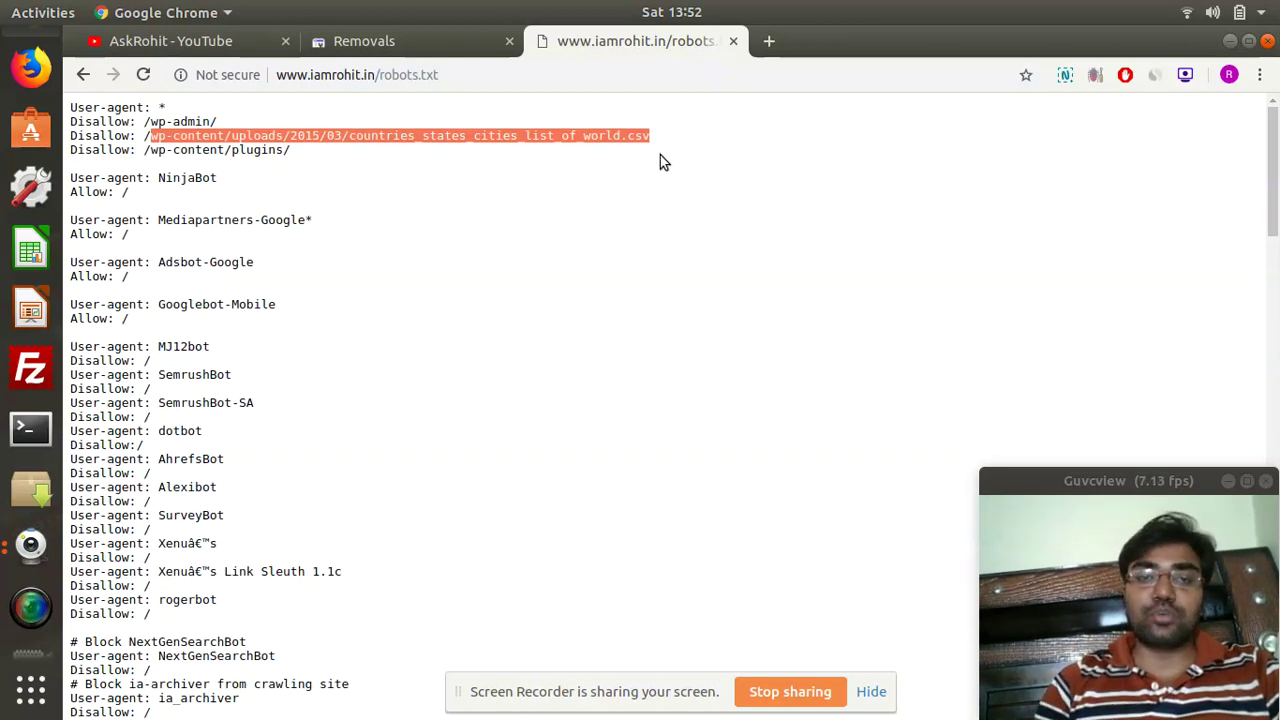
{"action": "left_click", "coordinate": [291, 152]}
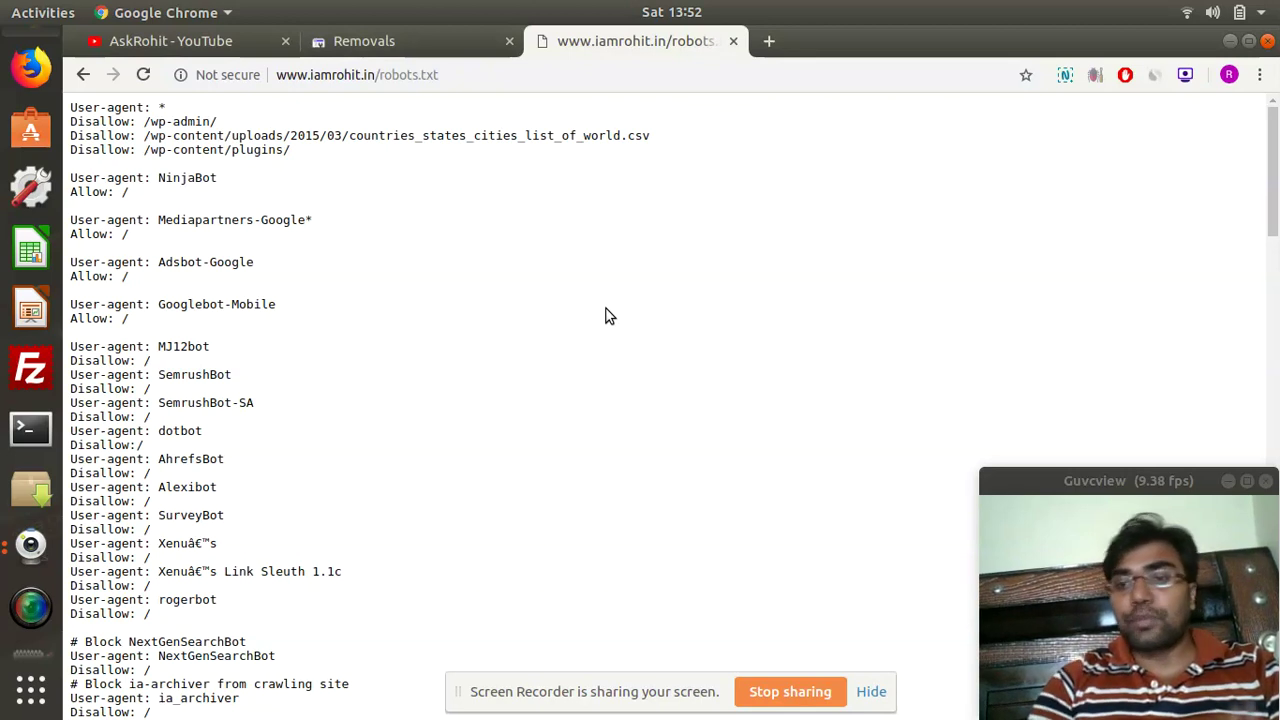
Return to the Removals page, look at the Clear Cached URL form of a new request, and close it without submitting.
{"action": "left_click", "coordinate": [384, 43]}
{"action": "left_click", "coordinate": [596, 50]}
{"action": "left_click", "coordinate": [412, 50]}
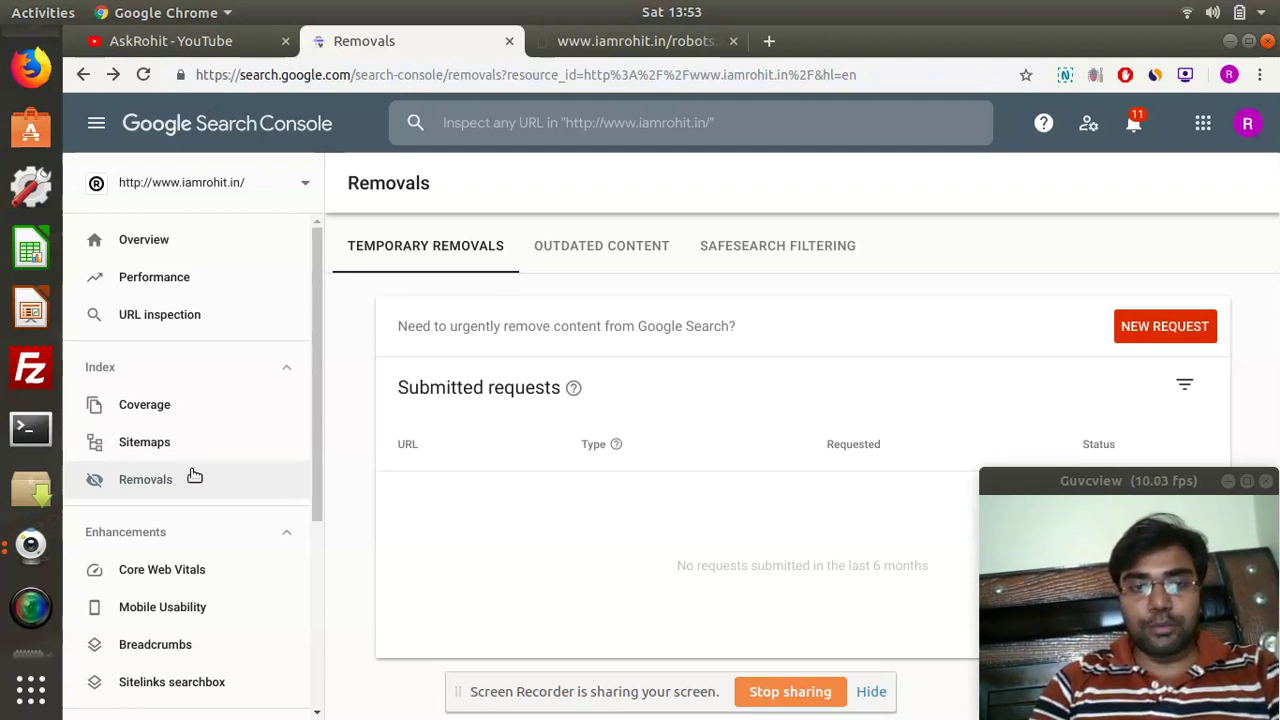
{"action": "left_click", "coordinate": [1145, 328]}
{"action": "left_click", "coordinate": [668, 252]}
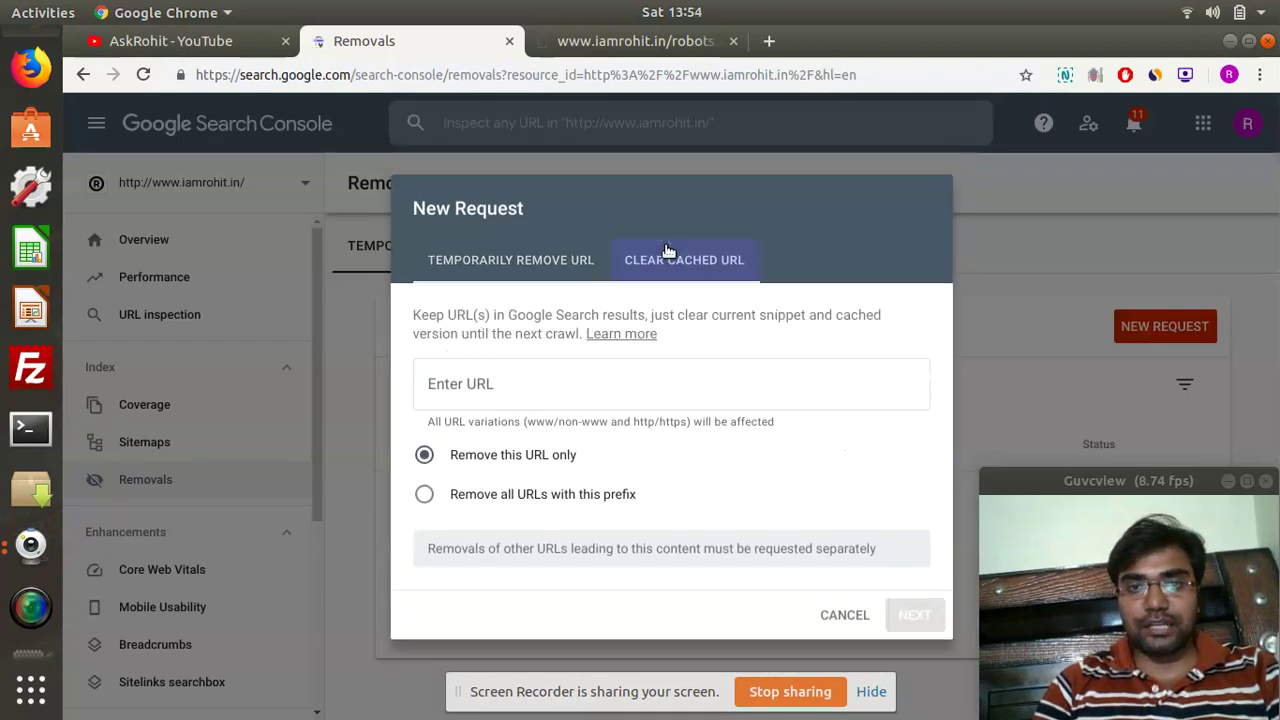
{"action": "left_click", "coordinate": [485, 393]}
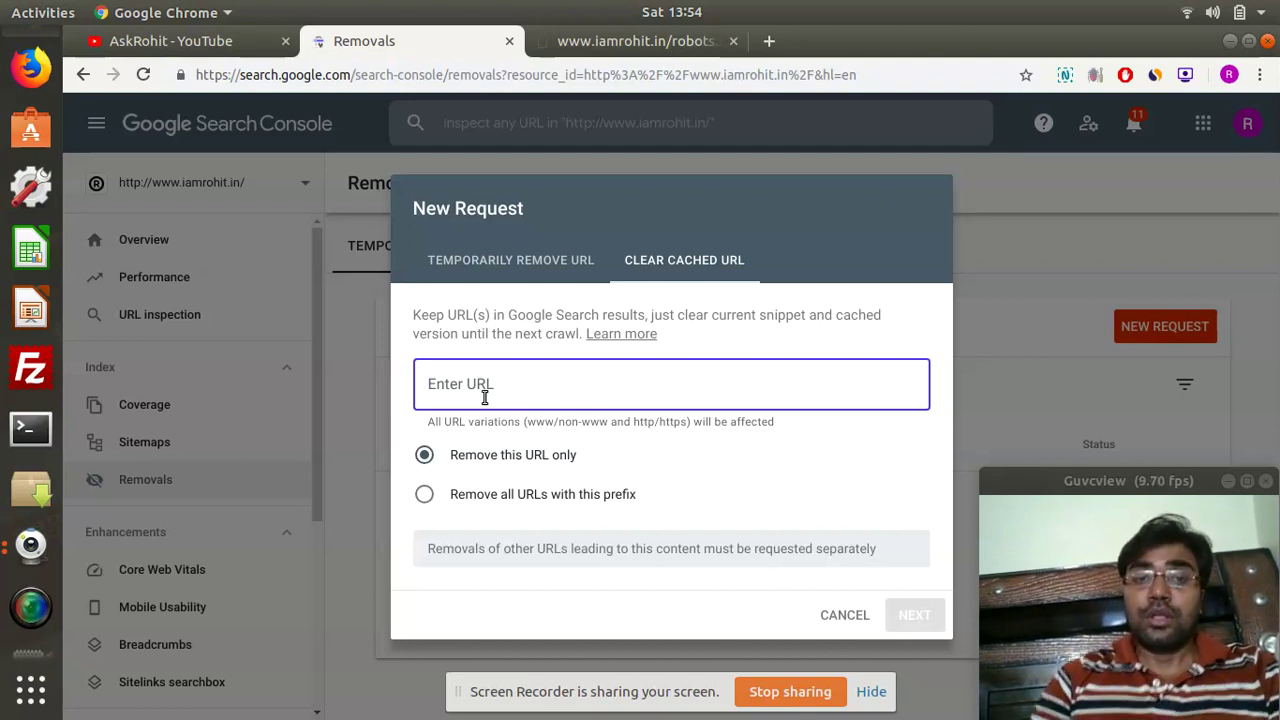
{"action": "left_click", "coordinate": [338, 510]}
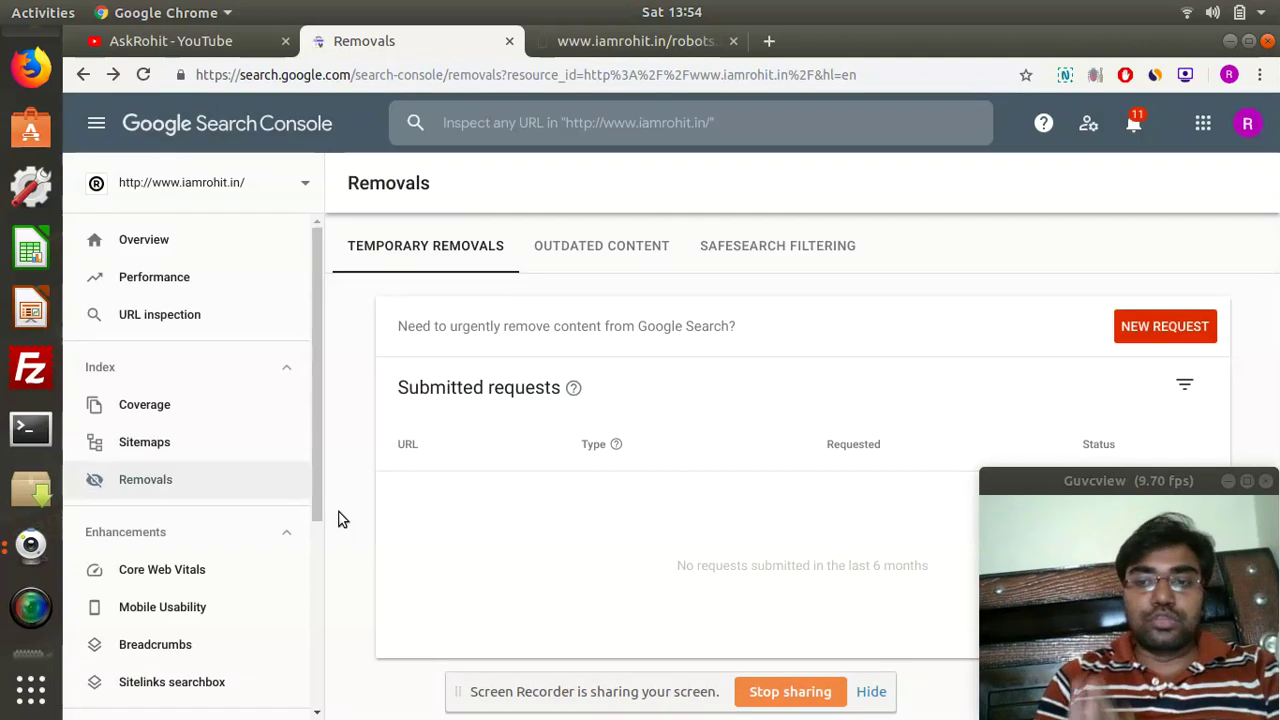